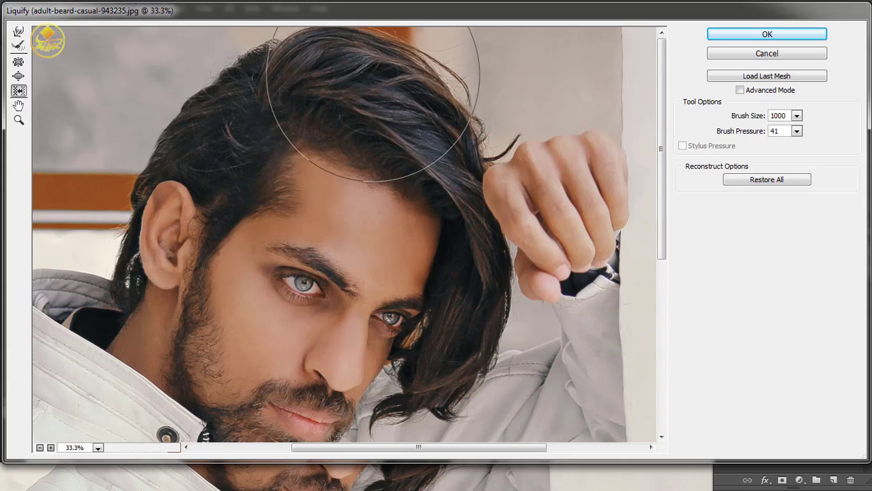
Reduce the Liquify brush to size 400 and push outward the long lock beside the face and the hair at the back of the head
key(bracketleft)
key(bracketleft)
key(bracketleft)
key(bracketleft)
key(bracketleft)
key(bracketleft)
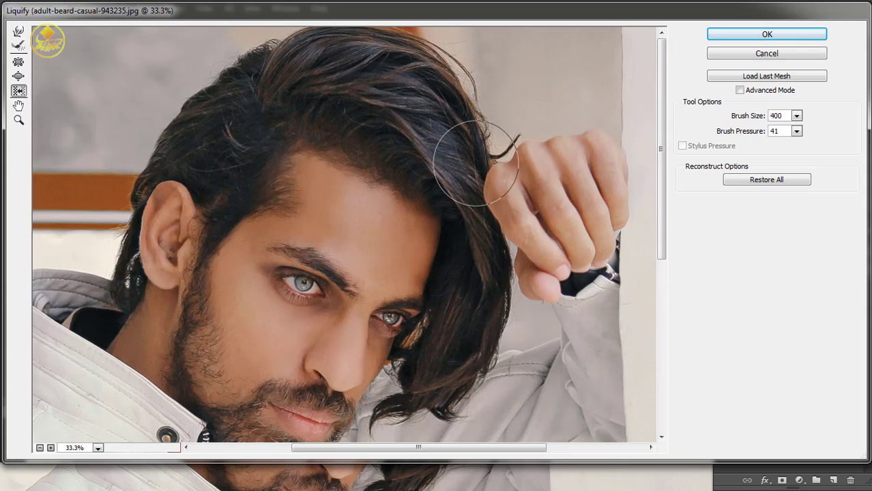
mouse_move(492, 320)
mouse_down()
mouse_move(454, 404)
mouse_move(424, 425)
mouse_move(429, 398)
mouse_move(389, 434)
mouse_up()
mouse_move(219, 181)
mouse_down()
mouse_move(148, 123)
mouse_move(180, 110)
mouse_move(152, 156)
mouse_move(220, 74)
mouse_move(253, 51)
mouse_up()
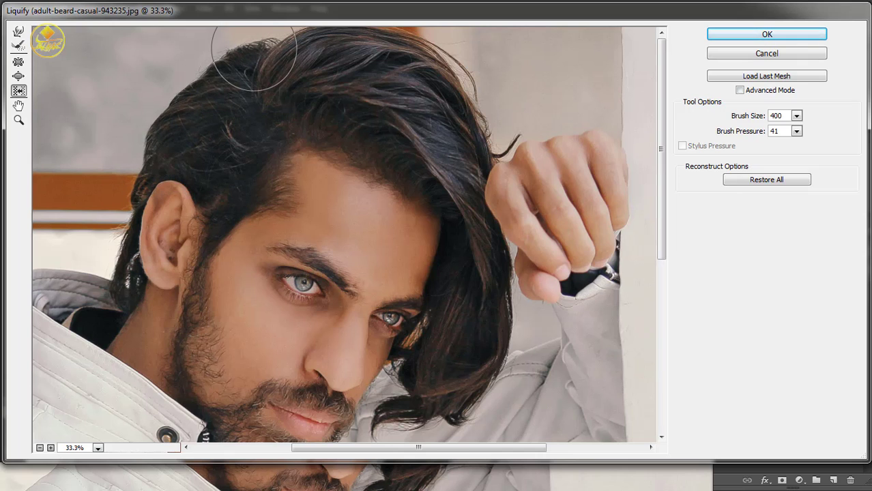
Reduce the Liquify brush to size 150 and push the hair behind the ear and along the nape outward
key(ctrl+minus)
key(ctrl+minus)
key(ctrl+plus)
scroll(153, 287, up, 3)
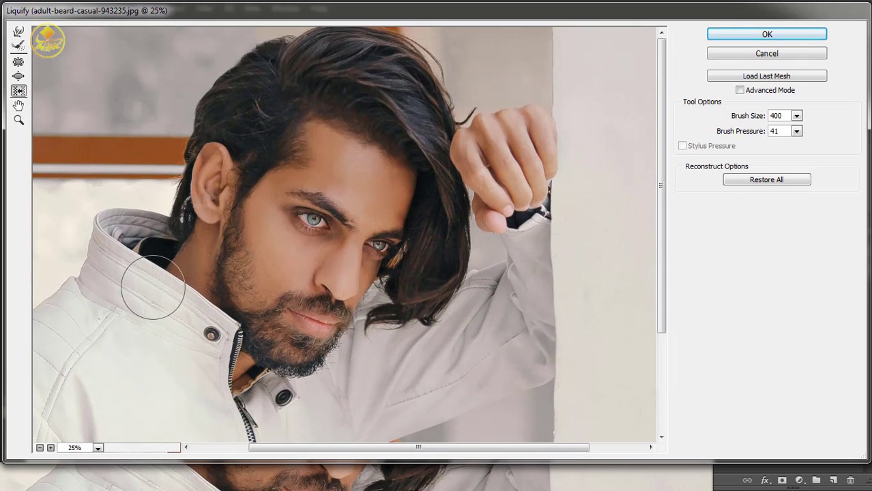
drag(168, 212, 180, 157)
key(bracketleft)
key(bracketleft)
key(bracketleft)
key(bracketleft)
key(bracketleft)
key(bracketleft)
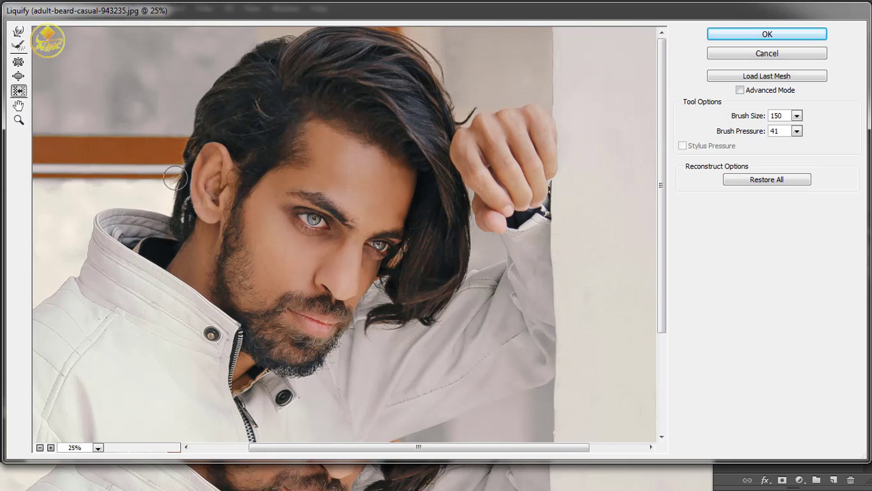
key(bracketright)
mouse_move(176, 213)
mouse_down()
mouse_move(198, 112)
mouse_move(227, 73)
mouse_move(200, 106)
mouse_move(247, 48)
mouse_up()
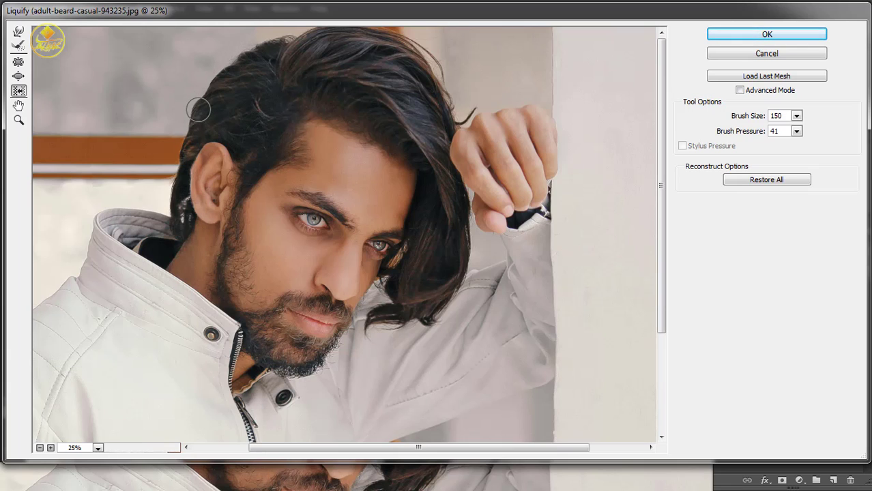
Smooth the hair outline above the ear, reshape the hairline at the temple, and apply the Liquify changes
drag(198, 110, 214, 88)
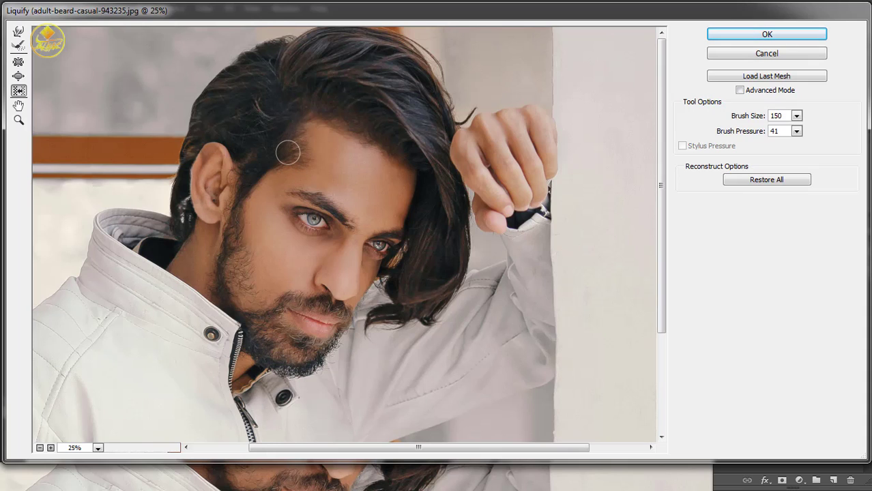
drag(304, 165, 309, 133)
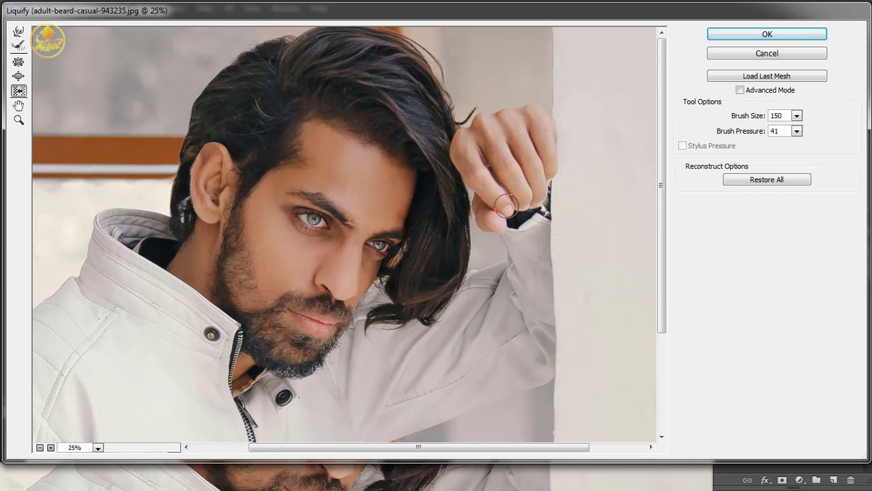
click(763, 35)
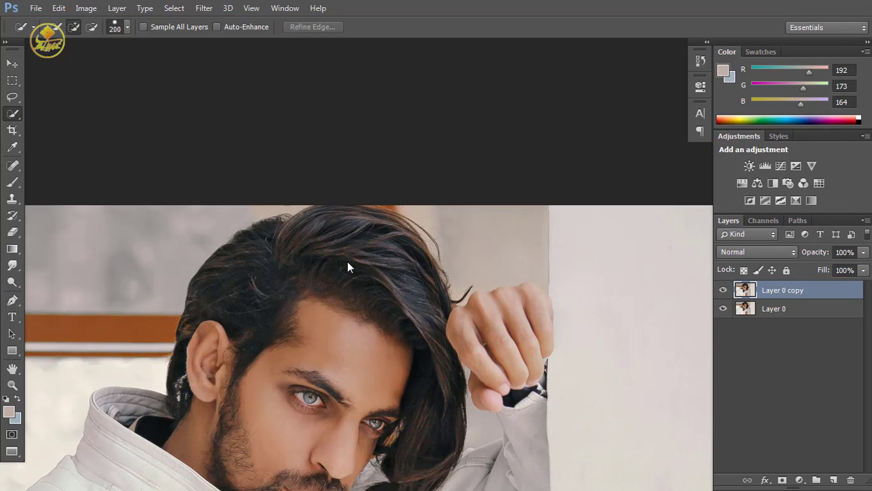
Compare the photo with and without the reshaped layer, and duplicate that layer
key(ctrl+0)
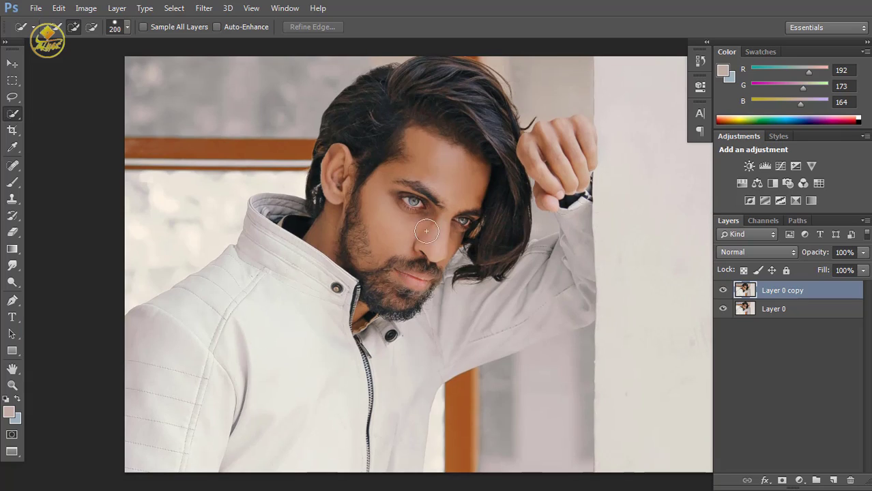
click(724, 290)
click(725, 290)
key(ctrl+j)
key(ctrl+plus)
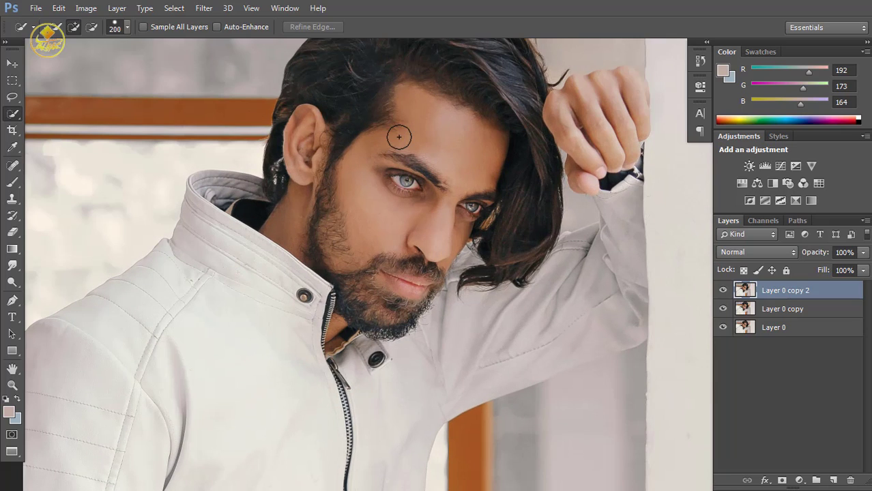
Add a Curves adjustment layer that slightly darkens the midtones and shadows and lifts the highlights of the RGB curve
click(765, 166)
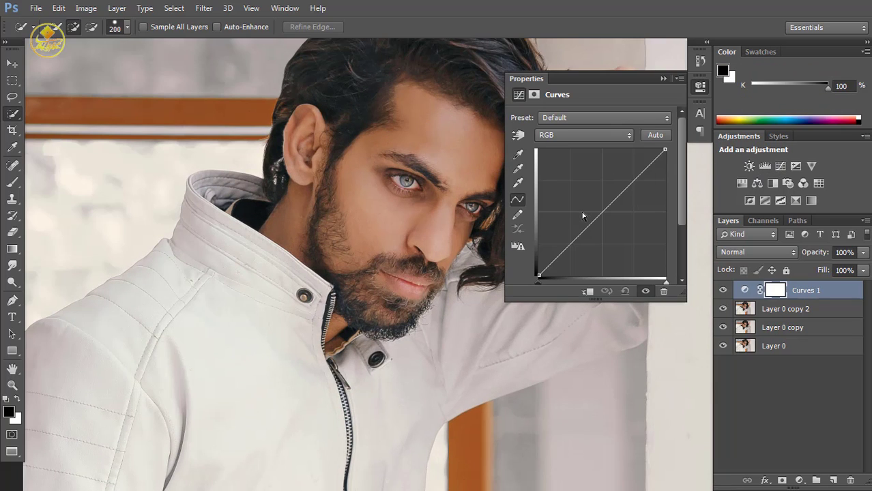
drag(606, 209, 599, 221)
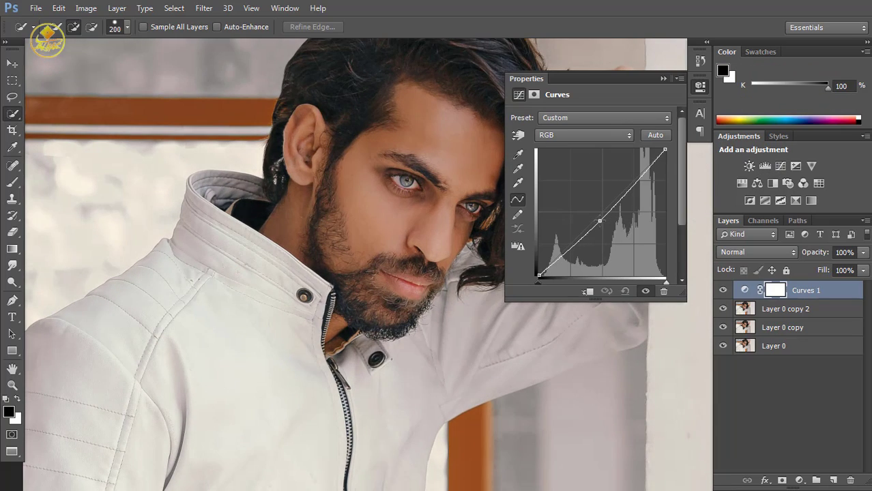
drag(646, 174, 645, 170)
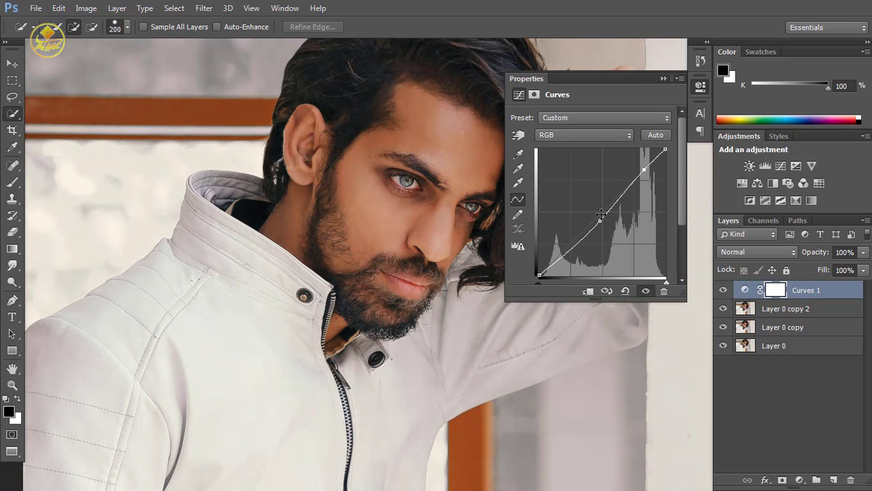
drag(600, 221, 598, 219)
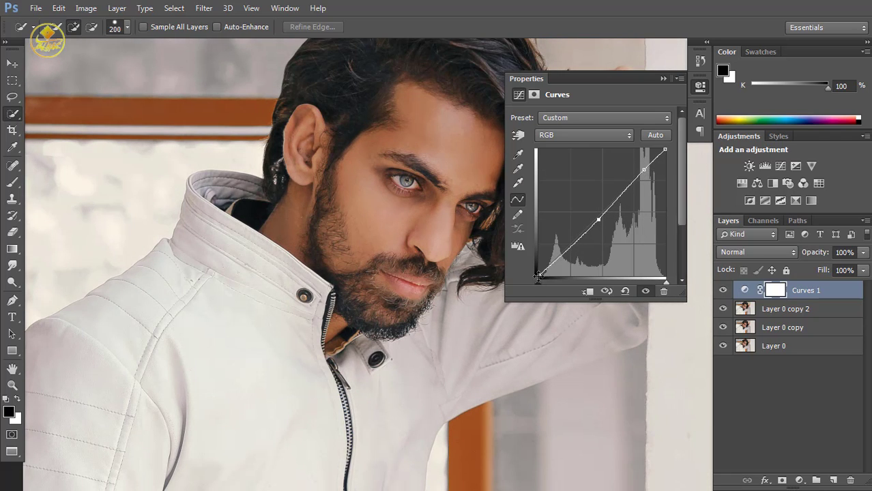
mouse_move(540, 275)
mouse_down()
mouse_move(544, 253)
mouse_move(544, 283)
mouse_up()
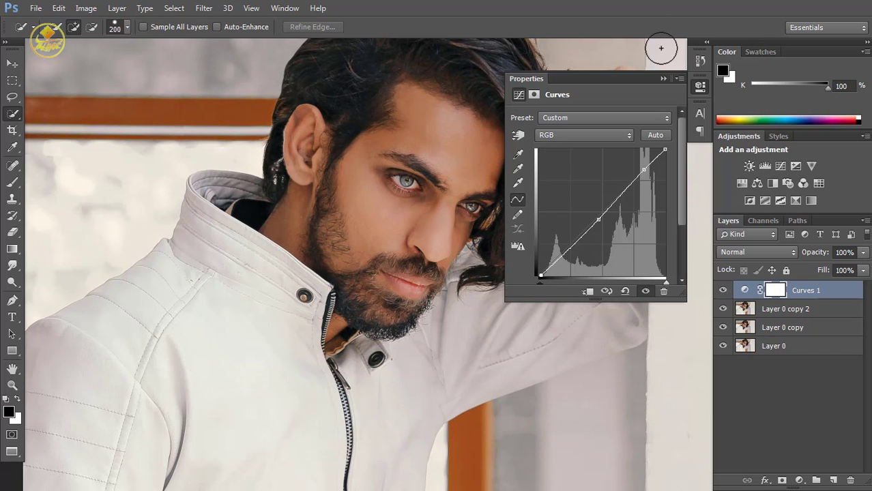
click(666, 79)
Delete the Curves adjustment layer and undo the deletion to compare the photo with and without it
key(Delete)
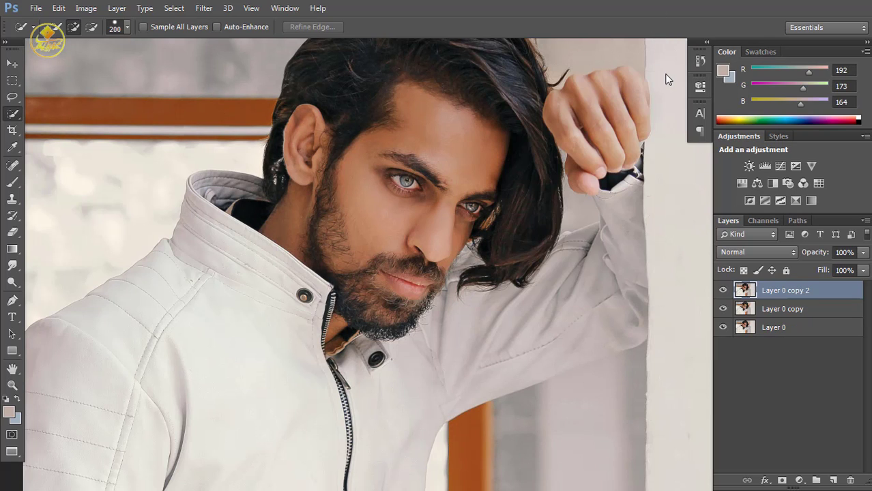
key(ctrl+z)
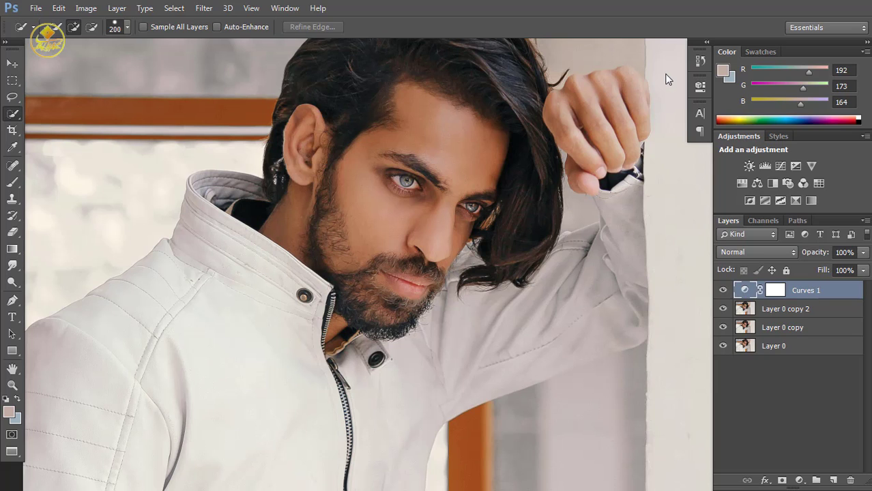
key(ctrl+minus)
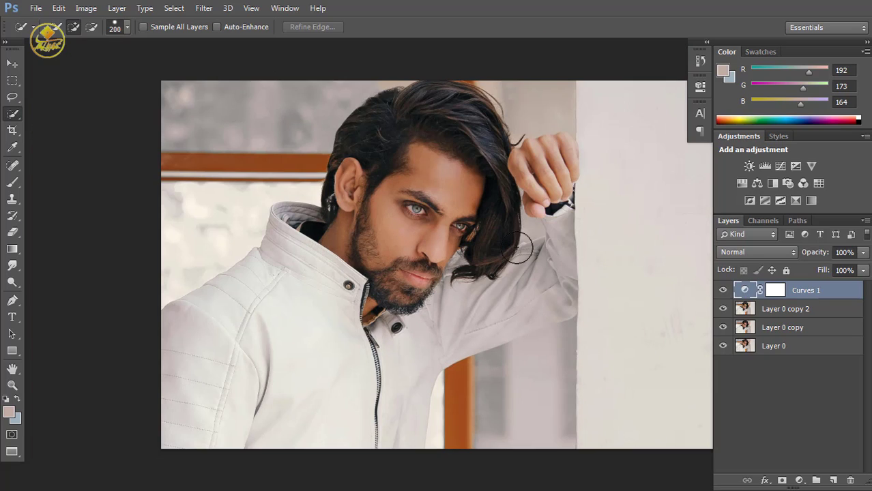
key(ctrl+plus)
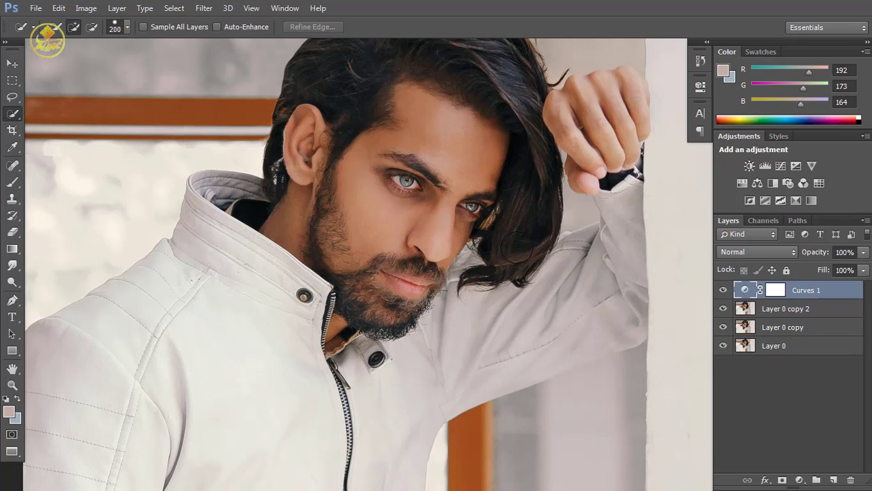
Stamp all visible layers into a new layer and duplicate it
key(ctrl+shift+alt+e)
key(ctrl+j)
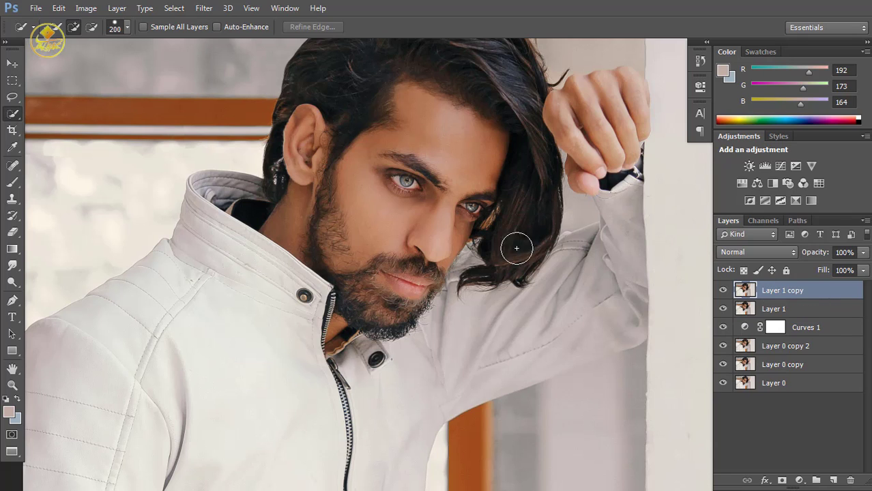
Fill the duplicated layer with neutral gray and set its blend mode to Soft Light
click(60, 8)
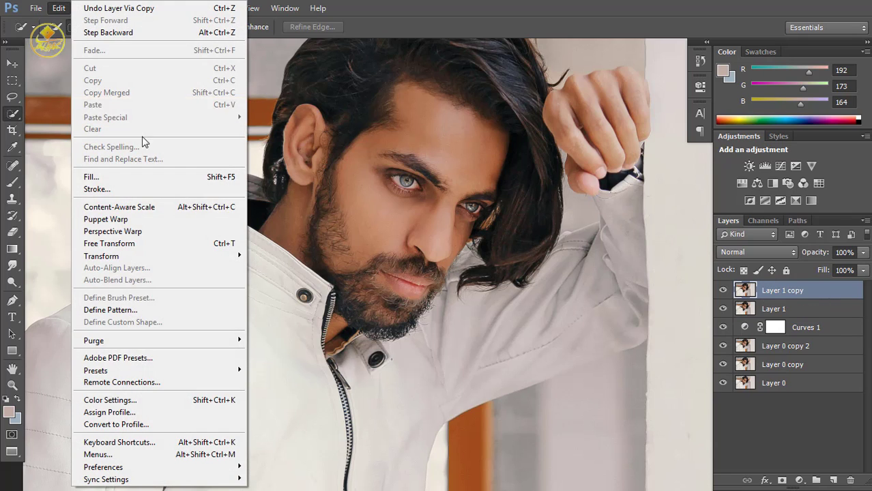
click(200, 175)
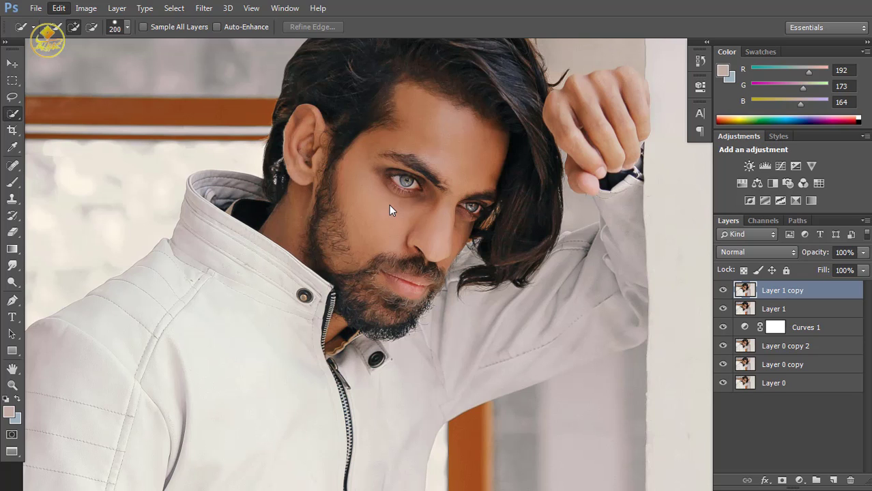
click(510, 133)
click(756, 252)
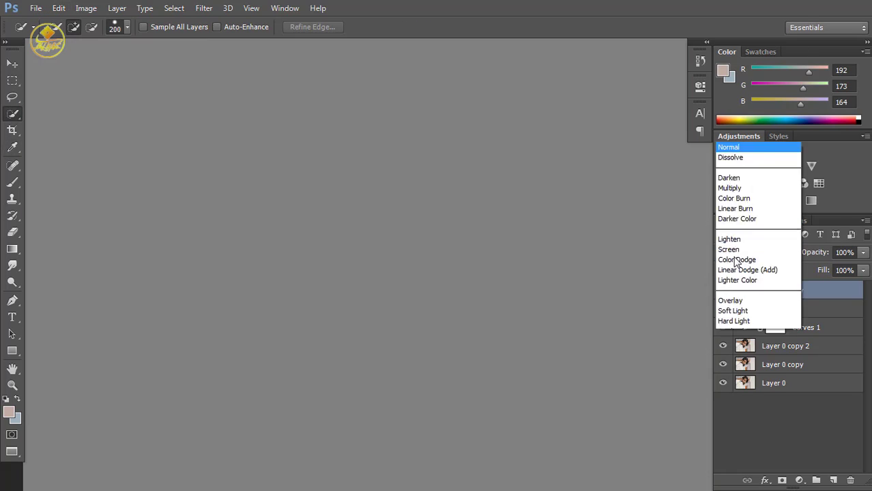
click(759, 172)
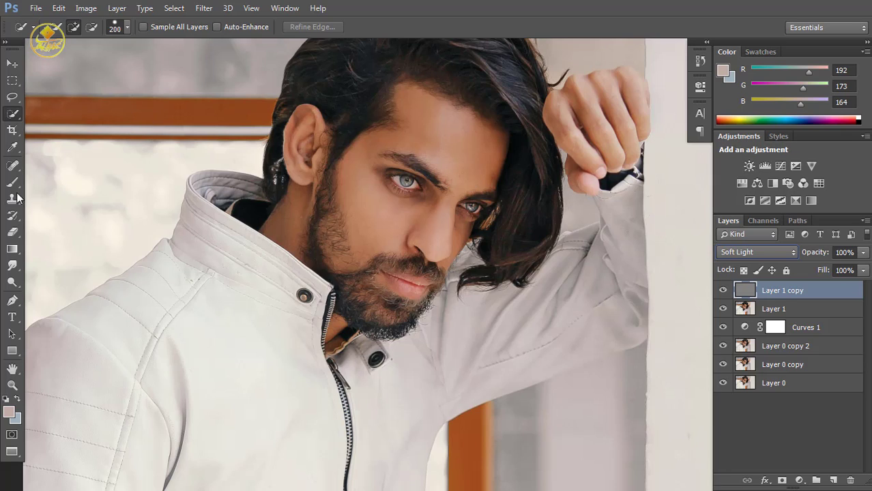
Dodge the midtones on the gray layer over the cheek at 63% exposure, and over the forehead and nose at 27%
click(12, 282)
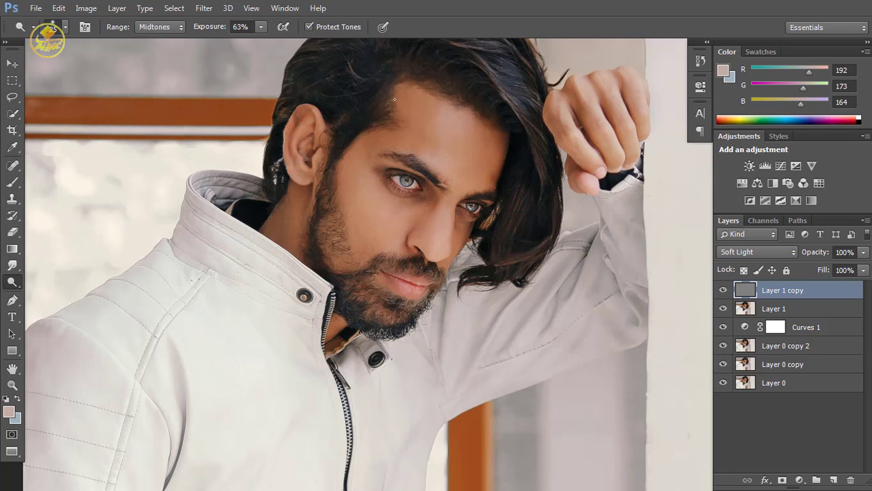
mouse_move(377, 201)
mouse_down()
mouse_move(385, 220)
mouse_move(398, 223)
mouse_move(398, 200)
mouse_move(387, 239)
mouse_move(369, 253)
mouse_move(371, 176)
mouse_move(406, 254)
mouse_up()
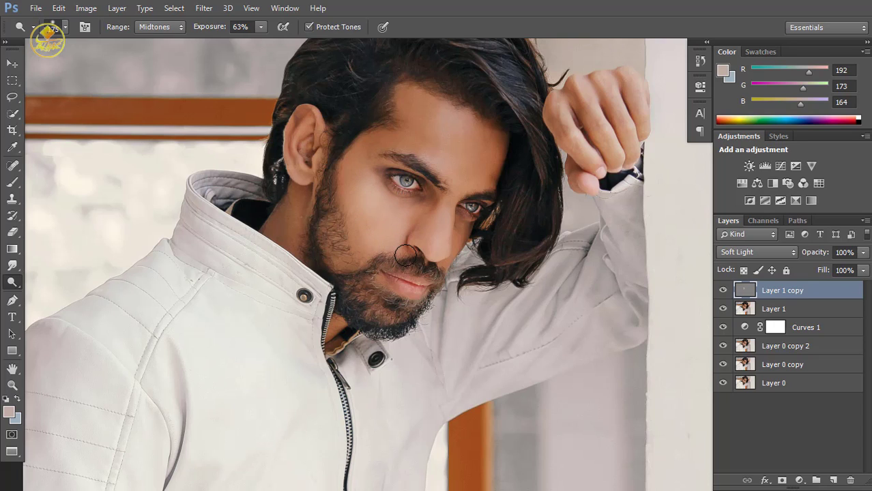
click(260, 26)
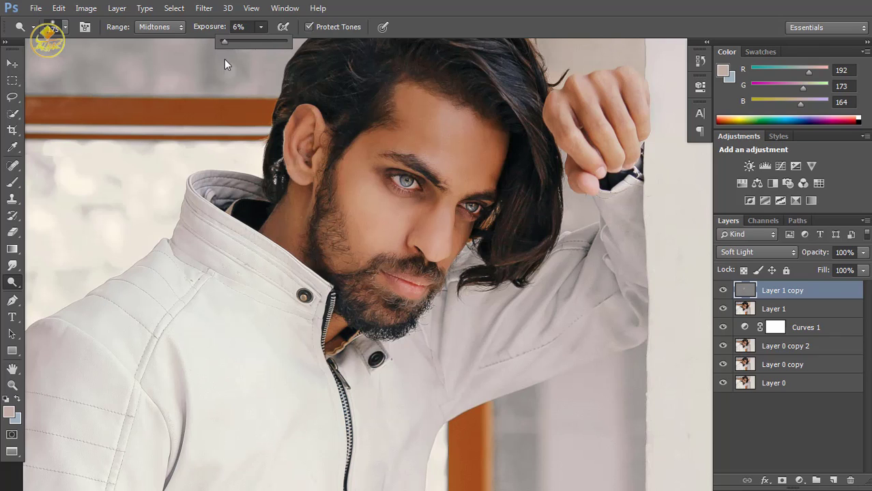
click(435, 130)
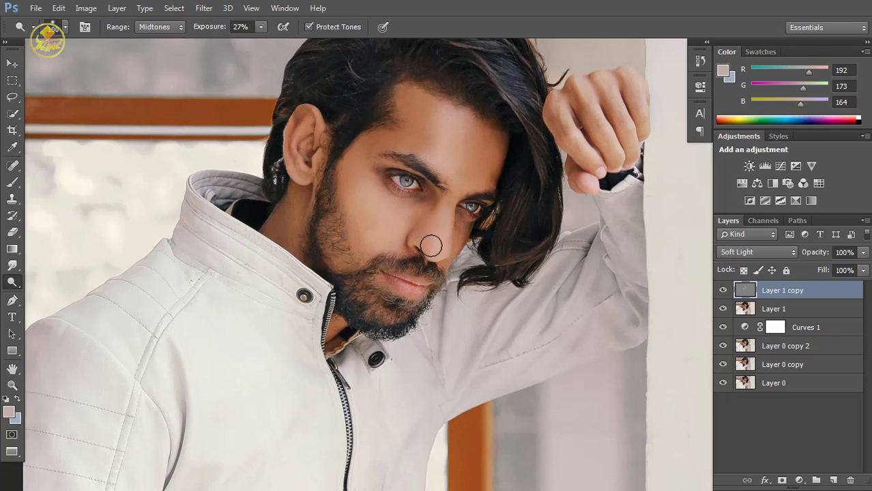
Brighten the forehead gently with the Dodge tool using a size 300 brush at 1% exposure
key(bracketleft)
click(261, 28)
drag(260, 44, 244, 44)
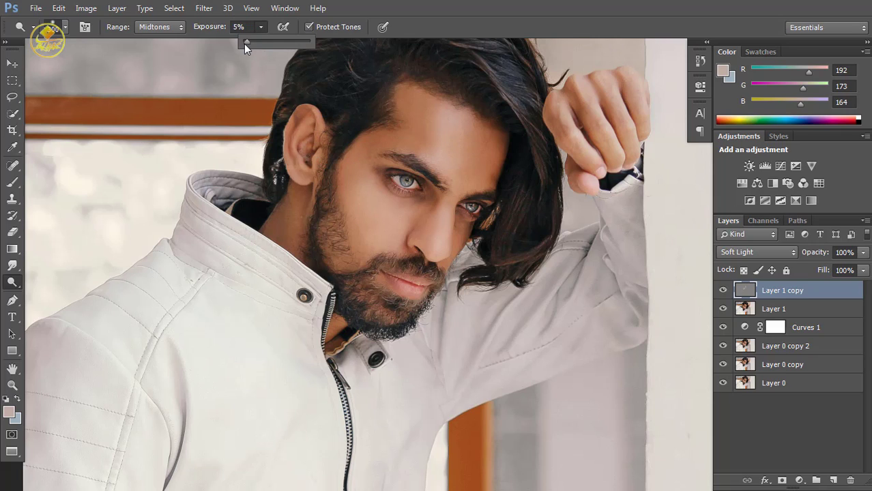
click(424, 115)
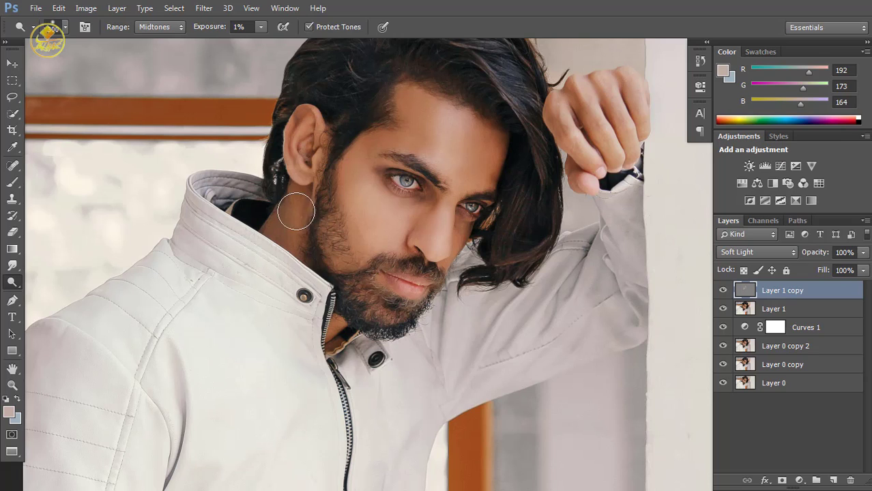
Compare the photo with and without the dodge layer, and lower that layer's opacity to 74%
scroll(429, 237, down, 1)
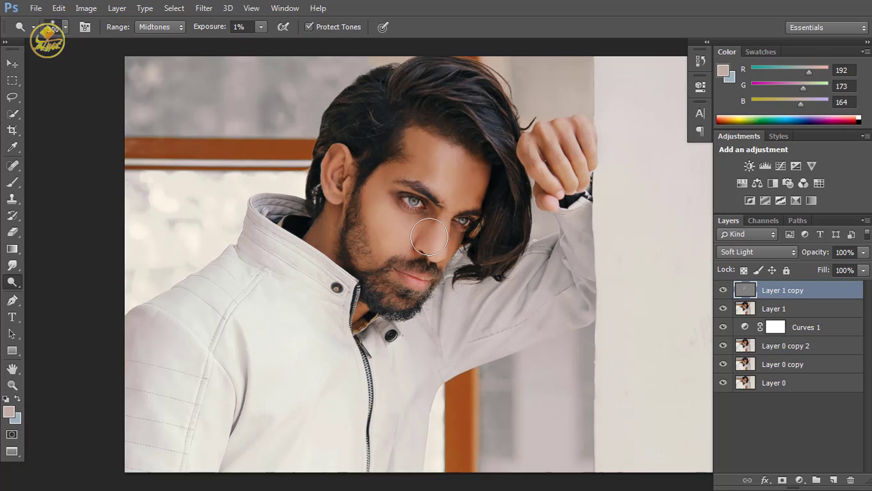
click(723, 291)
click(724, 291)
click(864, 253)
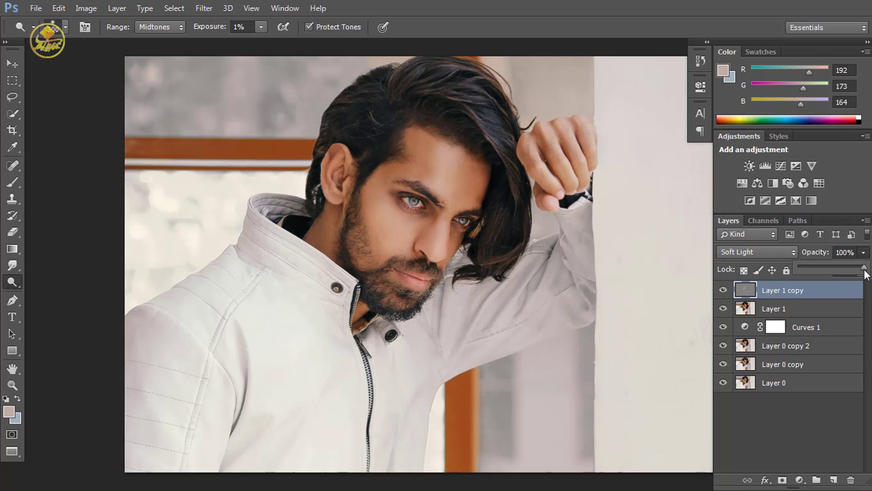
drag(861, 269, 847, 276)
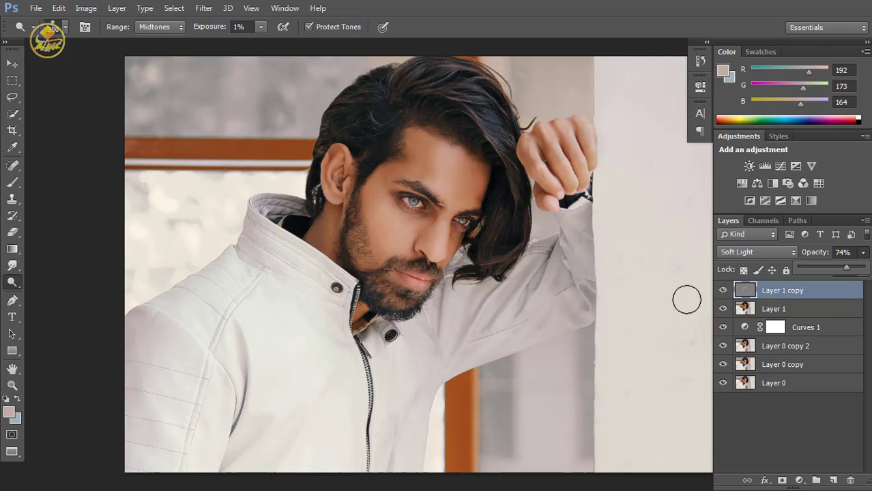
click(447, 259)
Dodge the area around the nose tip with a smaller brush at 53% exposure
key([)
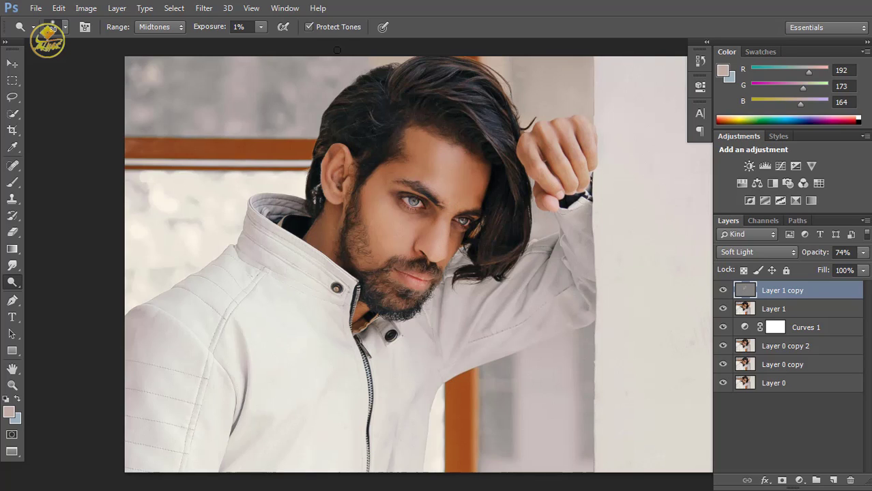
click(261, 27)
drag(260, 42, 296, 41)
click(441, 254)
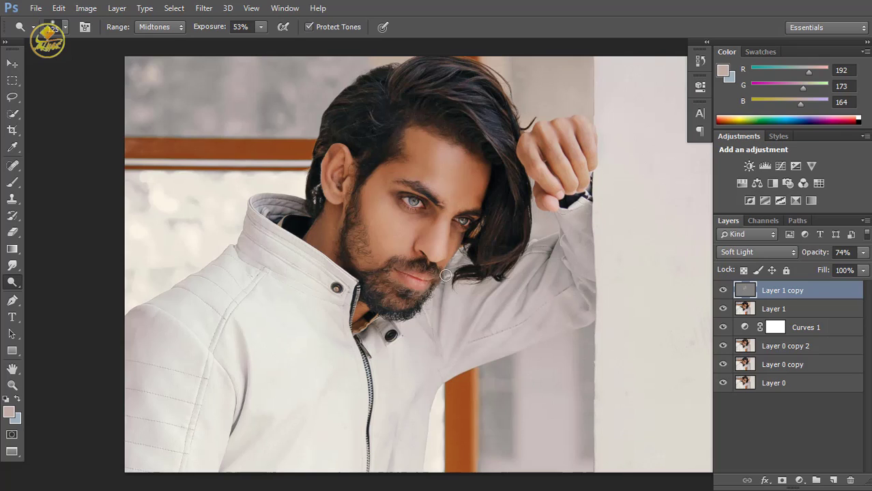
Fine-tune the opacity of the dodge layer, merge it into the photo layer below and duplicate the merged layer
click(724, 291)
click(723, 290)
click(863, 254)
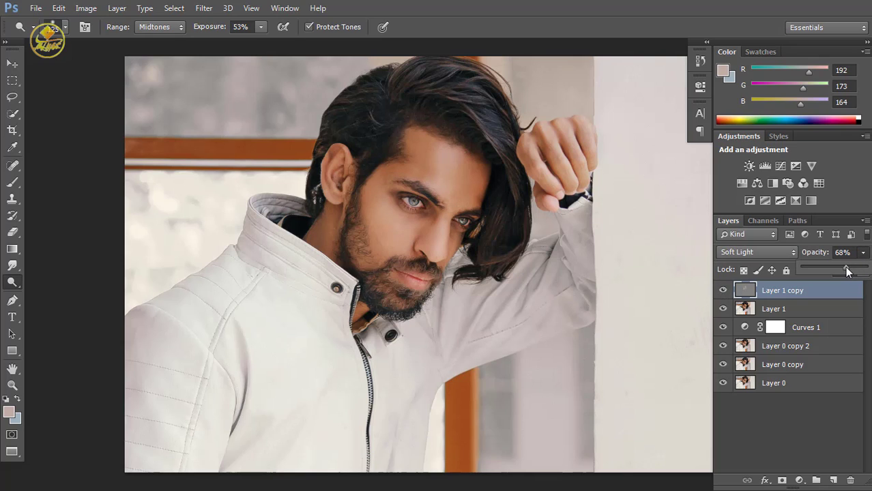
drag(846, 271, 853, 272)
key(ctrl+e)
key(ctrl+j)
Smooth the skin around the eyes and nose with a small Mixer Brush at 75% wet, 76% load, 90% mix and 71% flow
key(ctrl+plus)
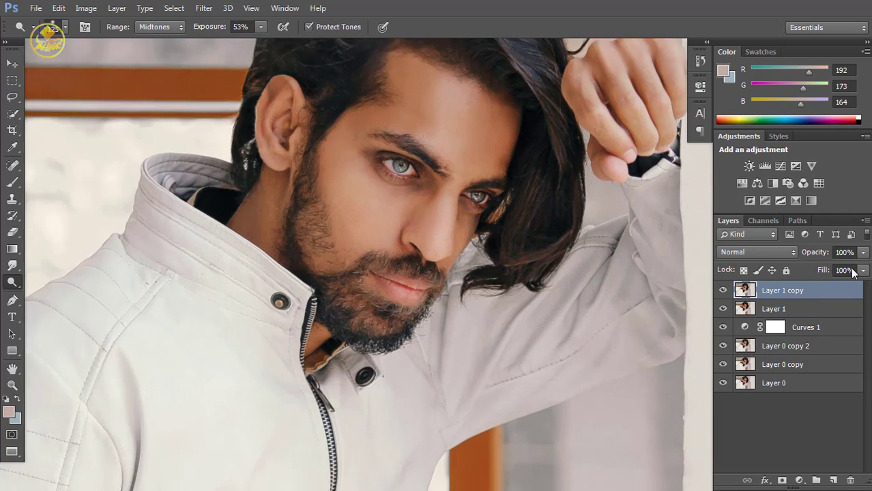
key(ctrl+plus)
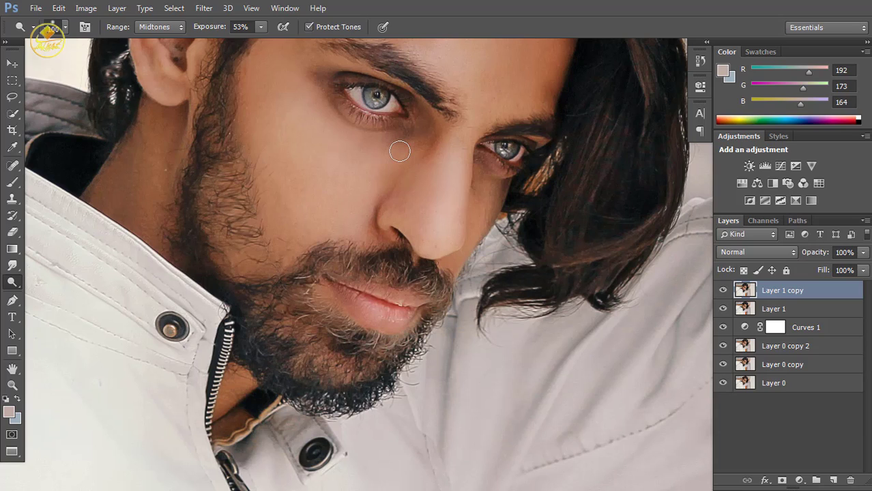
drag(11, 181, 42, 218)
click(135, 26)
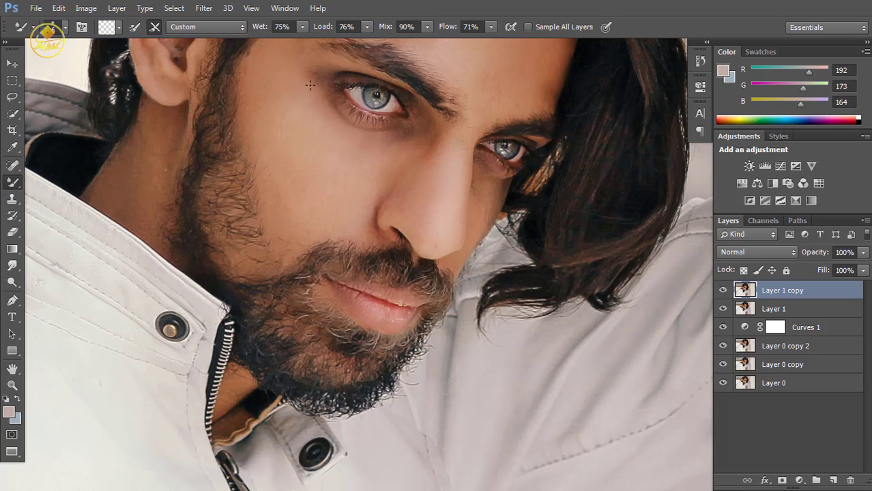
key(ctrl+plus)
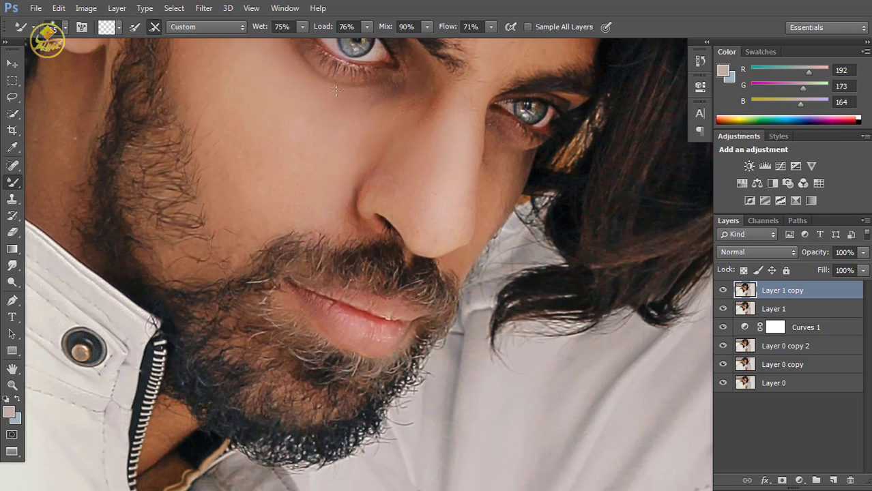
scroll(335, 103, up, 3)
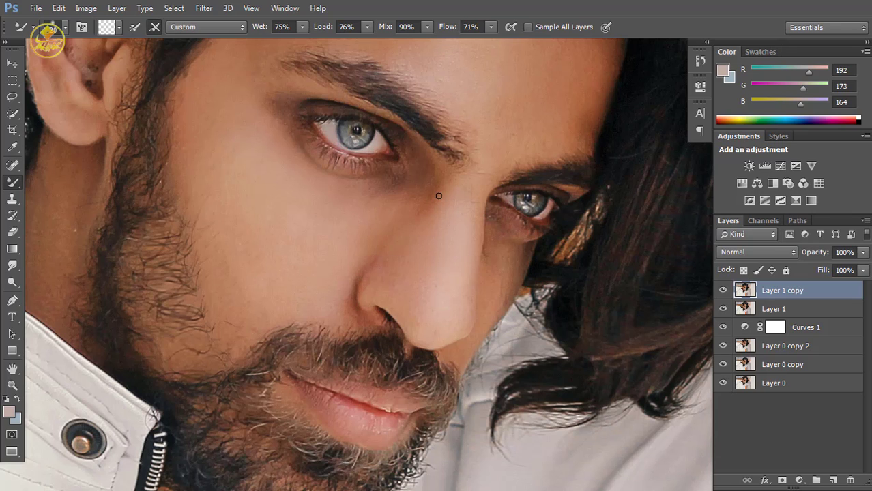
key(ctrl+0)
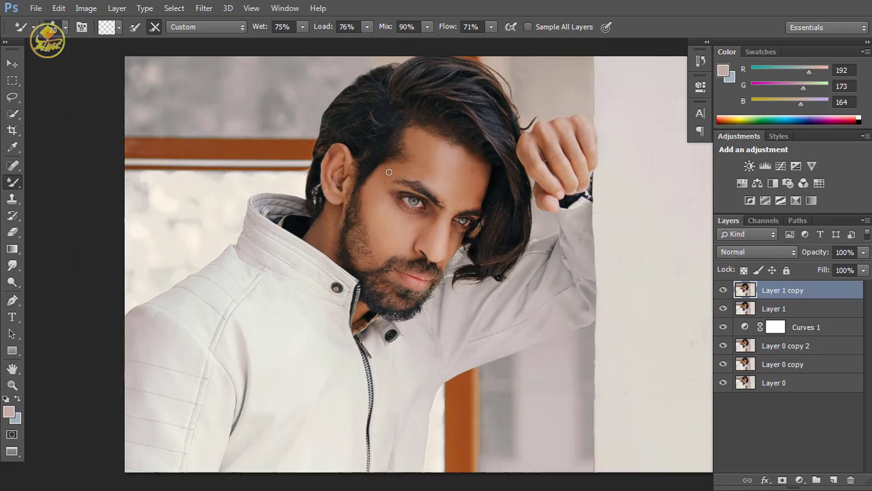
key(ctrl+plus)
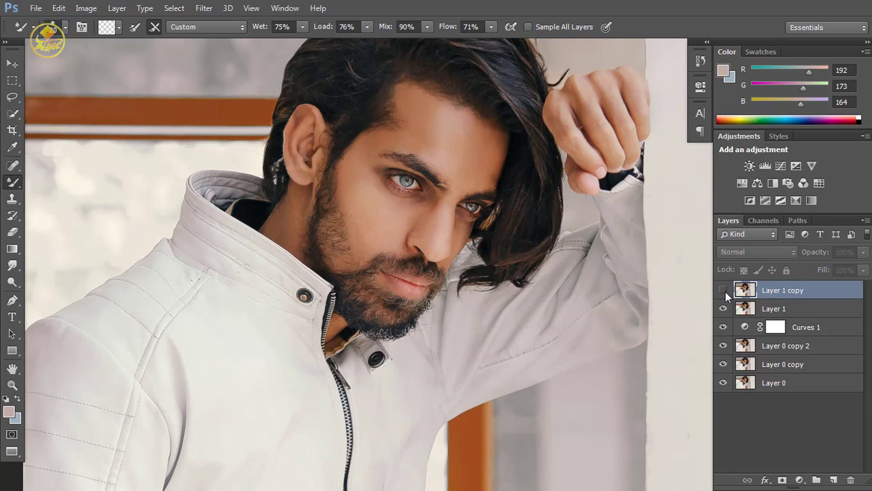
Add a Selective Color adjustment layer, set the Reds' black to -19% and shift the cyan, magenta and yellow balance
click(795, 201)
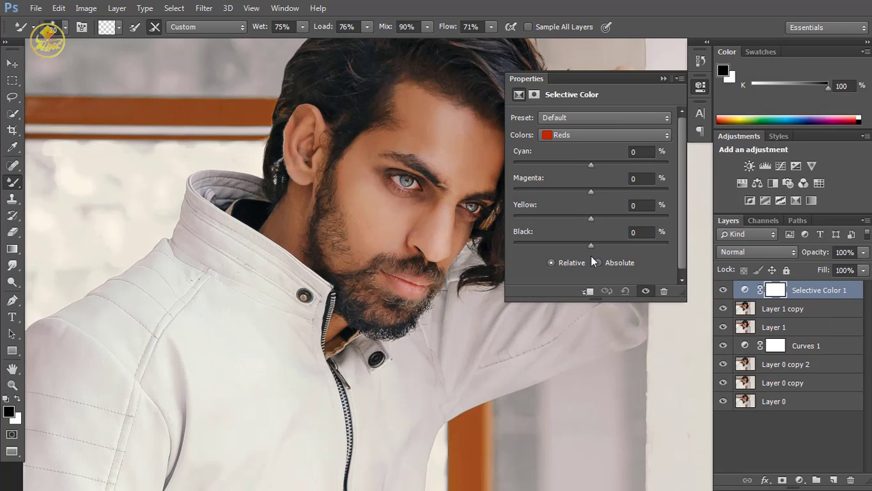
key(ctrl+minus)
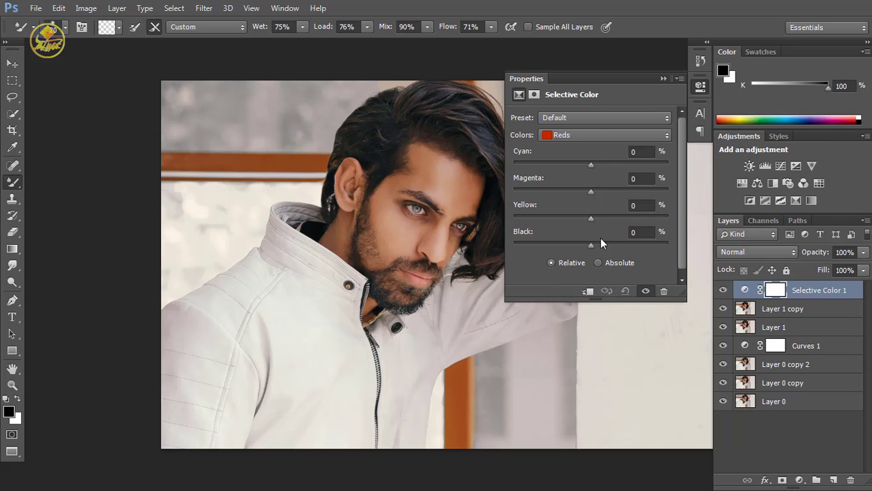
drag(567, 250, 575, 247)
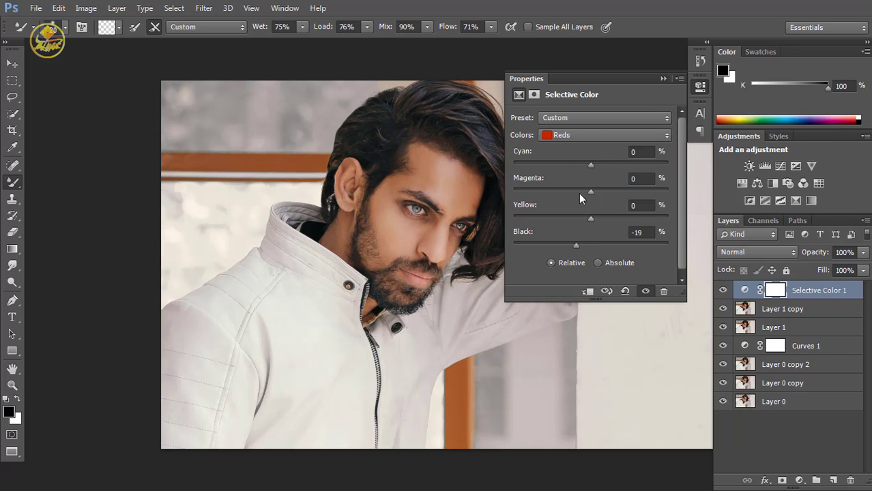
drag(591, 165, 634, 157)
drag(614, 218, 573, 219)
drag(606, 191, 590, 215)
mouse_move(576, 244)
mouse_down()
mouse_move(616, 245)
mouse_move(565, 263)
mouse_move(575, 254)
mouse_up()
click(663, 78)
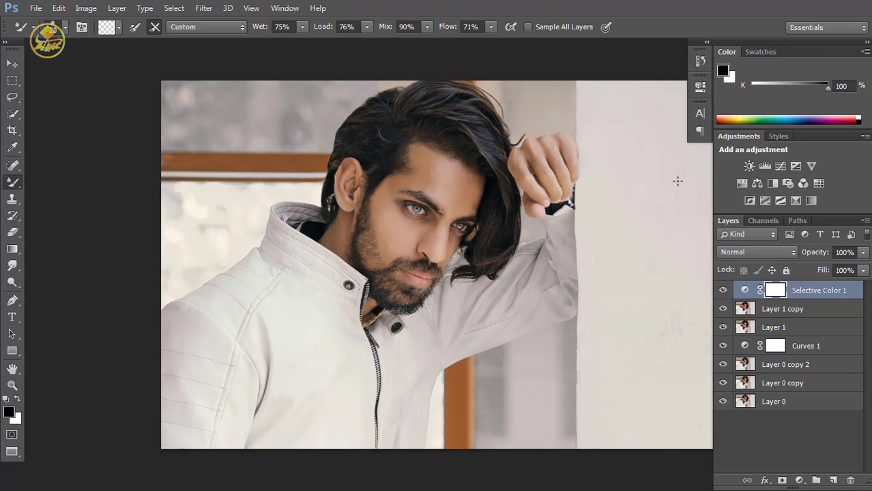
Merge the Selective Color adjustment into the photo layer and duplicate the result
key(ctrl+e)
key(ctrl+j)
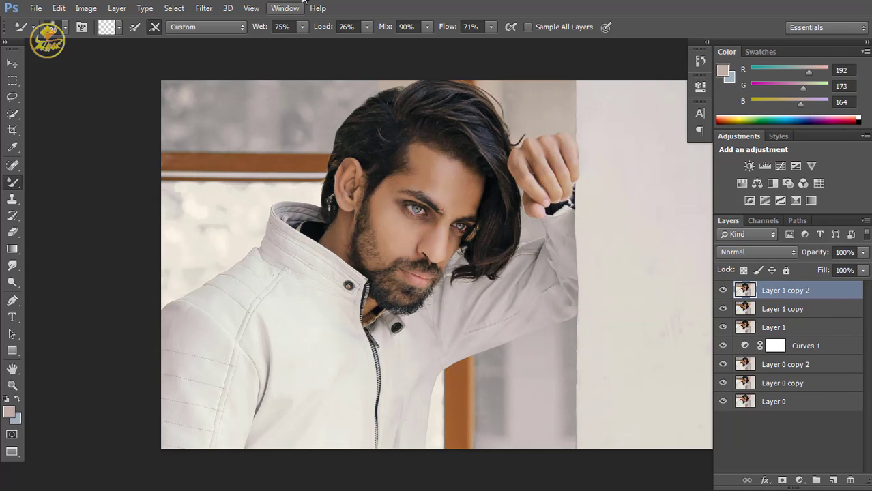
Open the Camera Raw Filter on the new copy and set Highlights to +67 and Shadows to -50
click(206, 8)
click(232, 83)
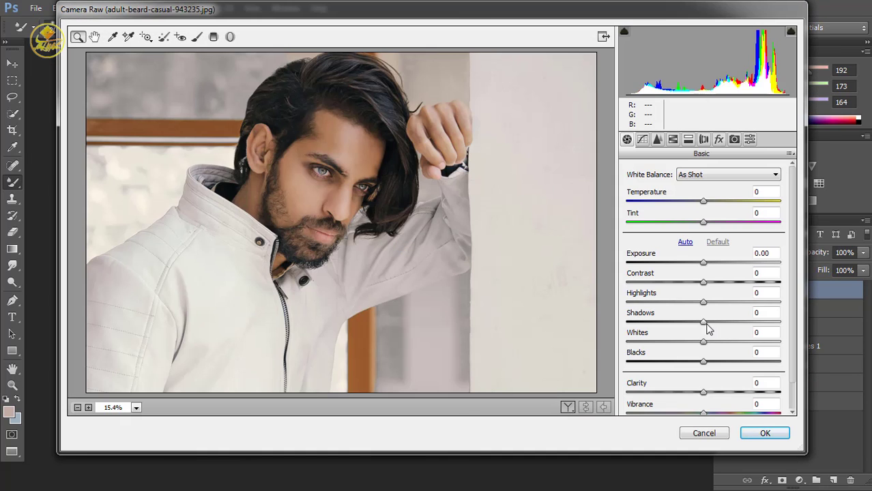
drag(703, 322, 616, 348)
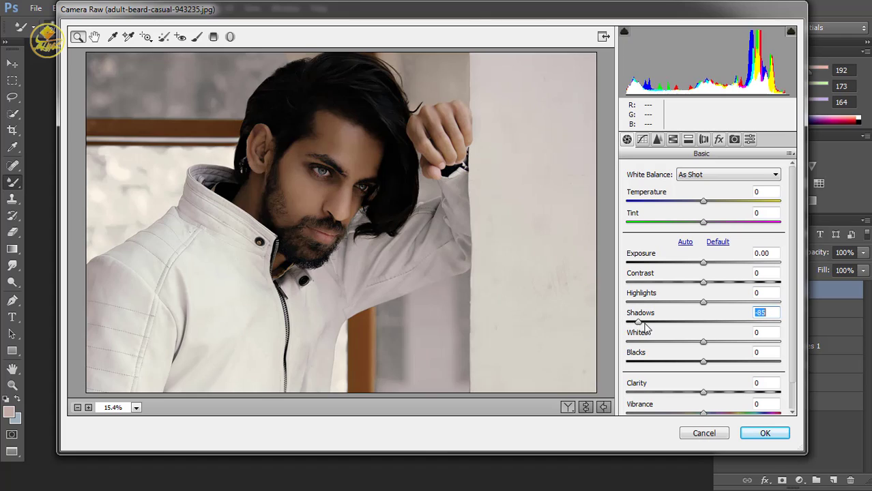
drag(705, 302, 806, 304)
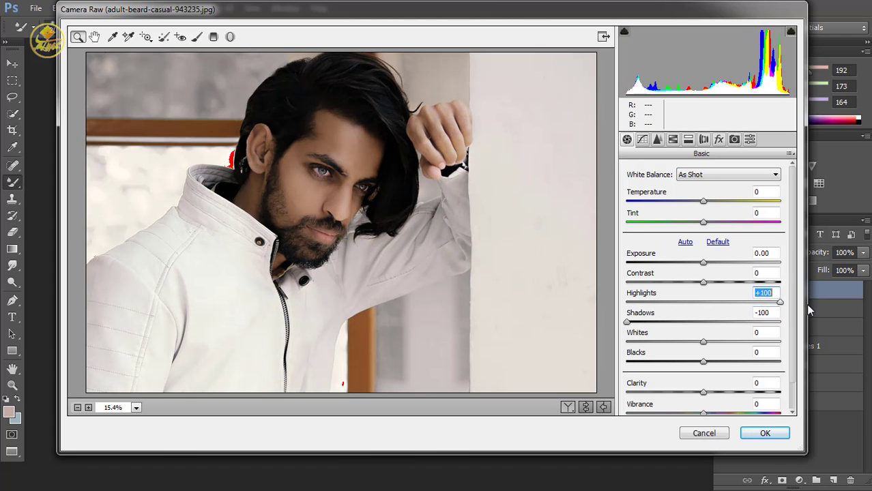
drag(627, 322, 665, 323)
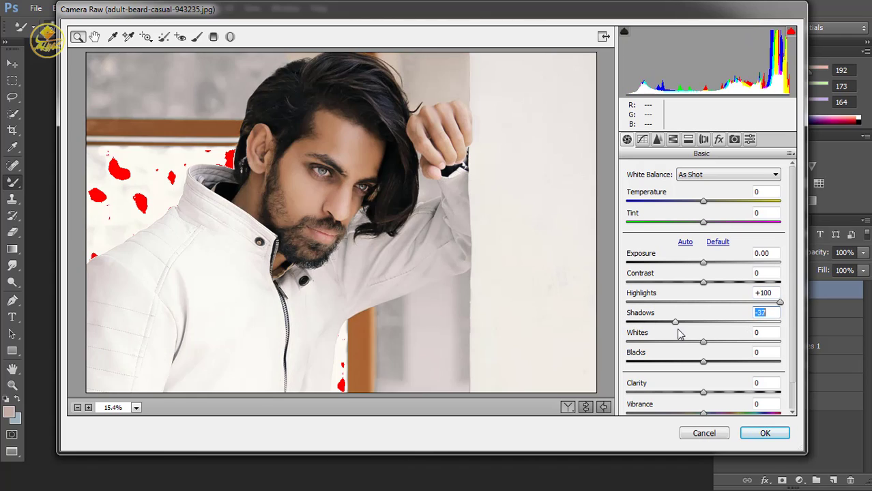
drag(780, 303, 757, 303)
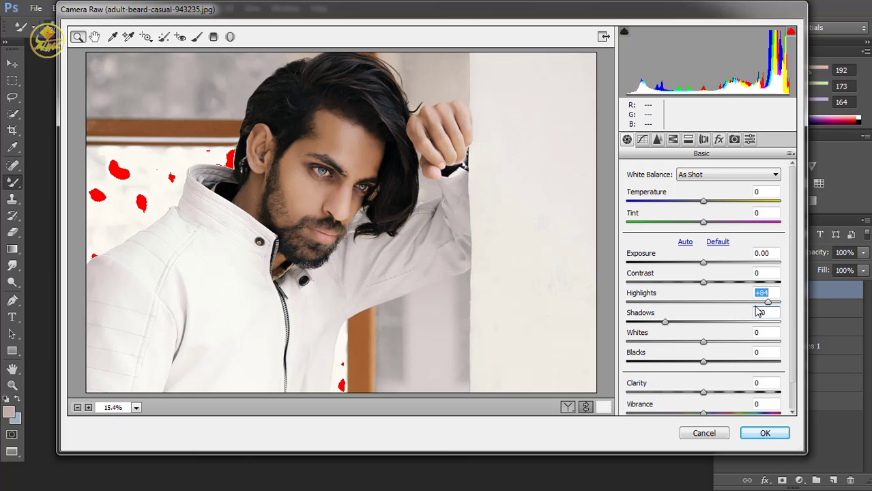
Set Whites to +7, Blacks to +45, Clarity to +40, Vibrance to -20 and Temperature to -9
mouse_move(703, 342)
mouse_down()
mouse_move(647, 344)
mouse_move(734, 345)
mouse_move(709, 349)
mouse_up()
drag(703, 372, 738, 362)
drag(703, 394, 688, 421)
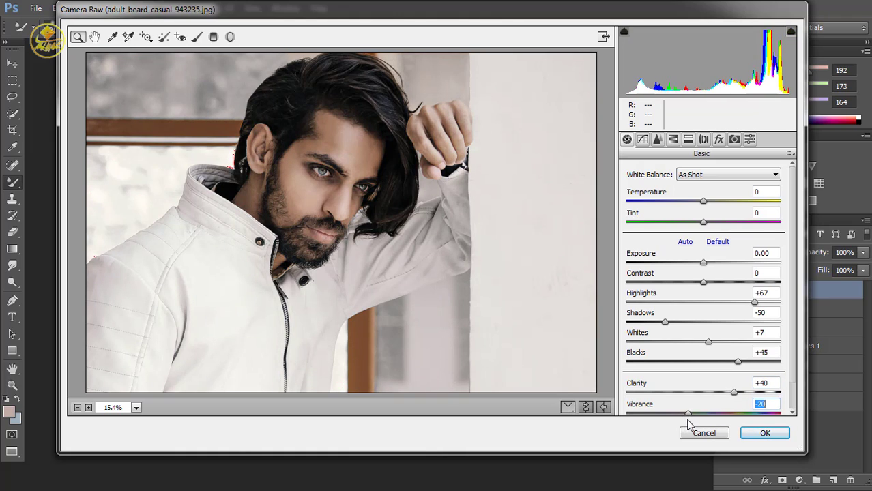
drag(704, 205, 697, 204)
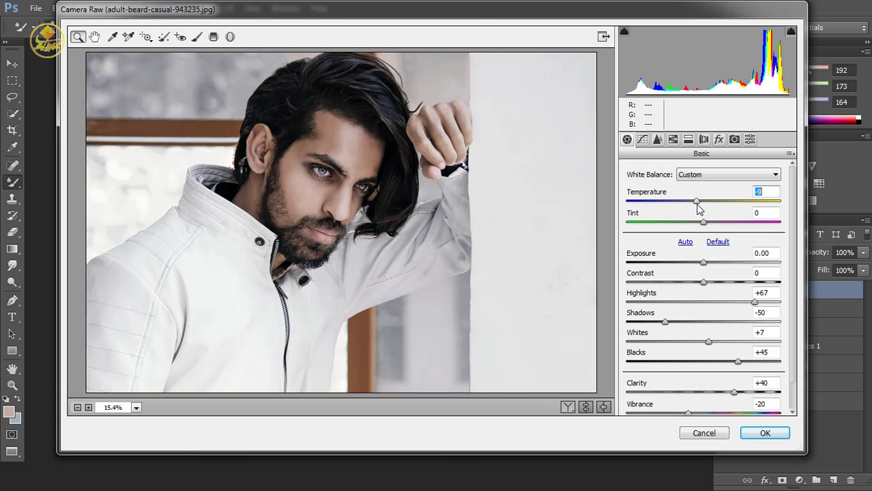
Adjust the Oranges saturation, set the HSL luminance to Reds -18, Oranges +16, Aquas +10 and Blues -27, and apply the filter
click(658, 141)
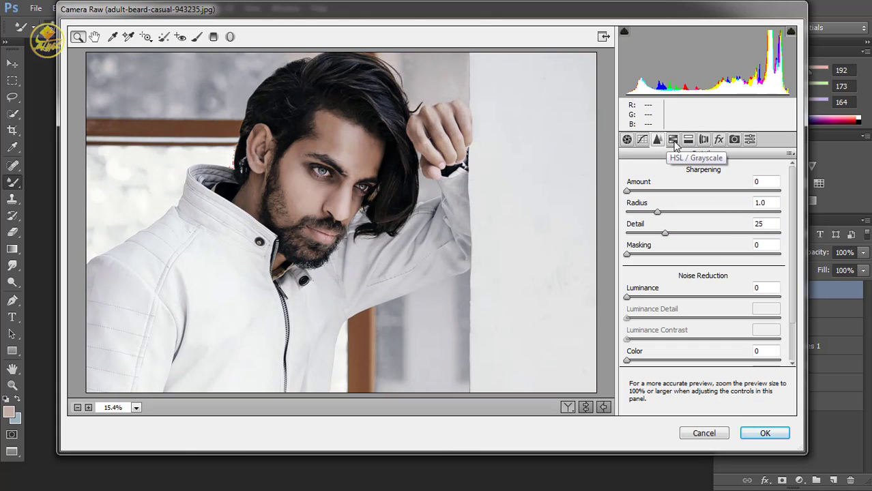
click(688, 140)
click(672, 140)
click(663, 189)
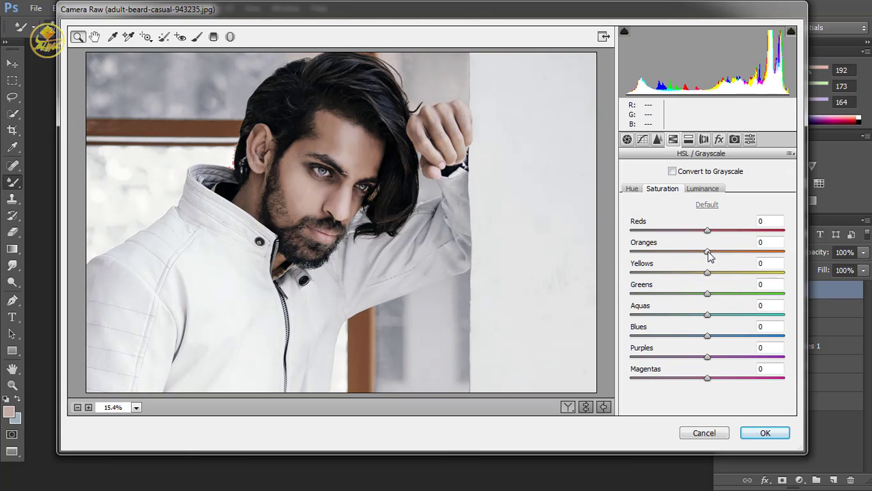
mouse_move(707, 252)
mouse_down()
mouse_move(727, 256)
mouse_move(728, 229)
mouse_move(694, 238)
mouse_move(721, 254)
mouse_up()
click(716, 191)
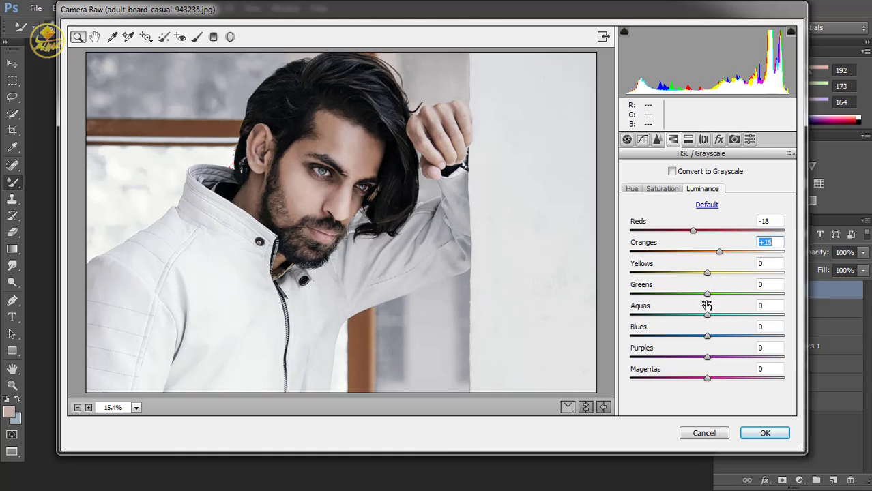
drag(707, 335, 715, 315)
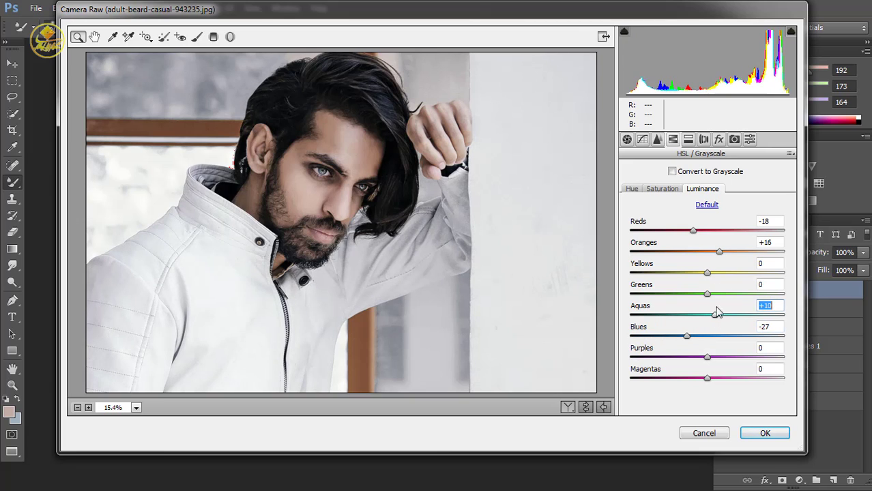
click(765, 433)
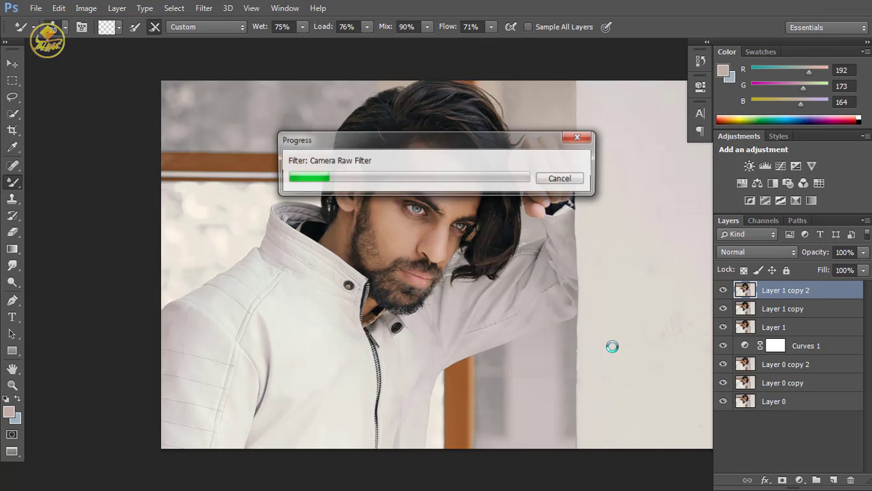
Duplicate the filtered layer and add a Color Lookup adjustment above it using FoggyNight.3DL at 35% opacity
key(ctrl+j)
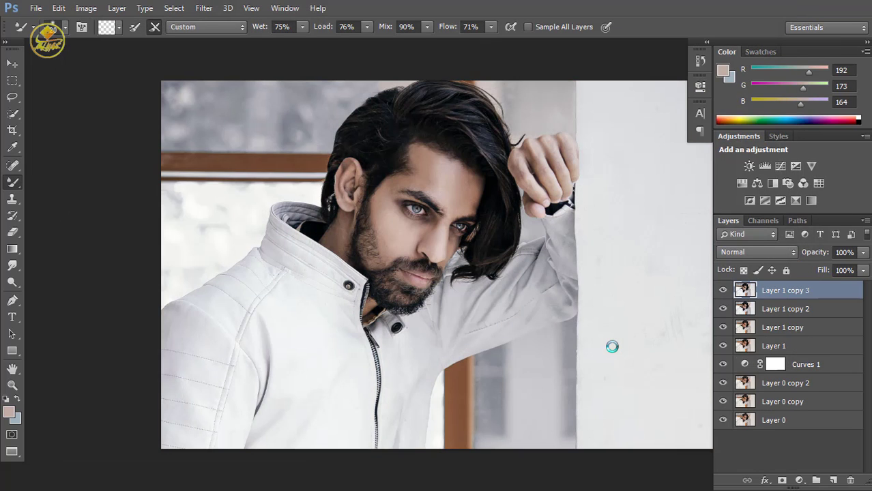
click(799, 480)
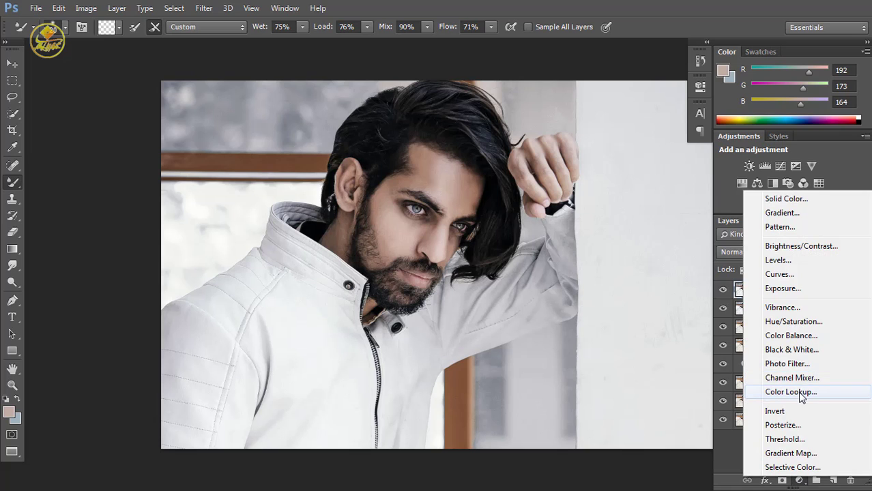
click(792, 391)
click(647, 120)
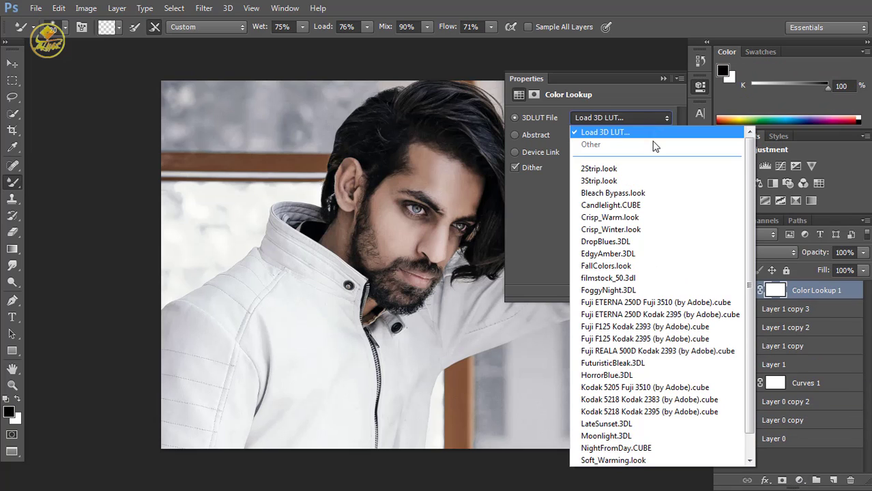
click(658, 290)
click(663, 79)
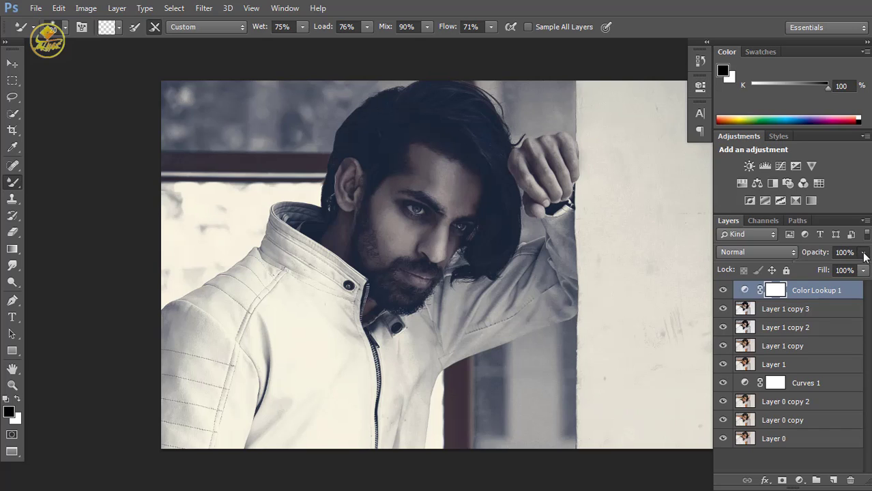
click(864, 253)
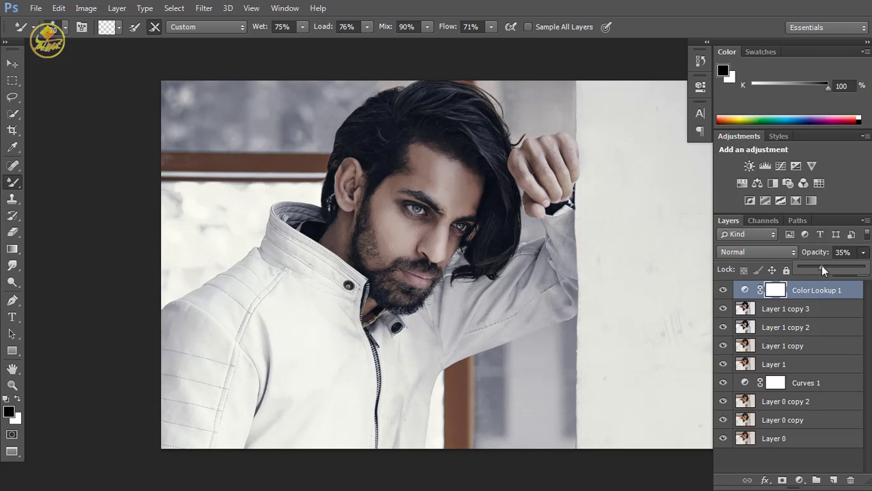
Merge the Color Lookup adjustment into the photo layer below and duplicate the merged layer
click(722, 310)
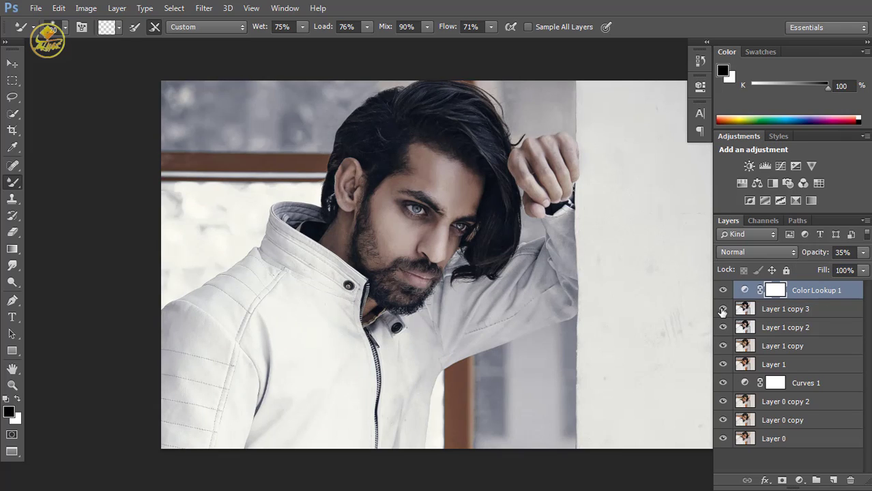
key(ctrl+e)
key(ctrl+j)
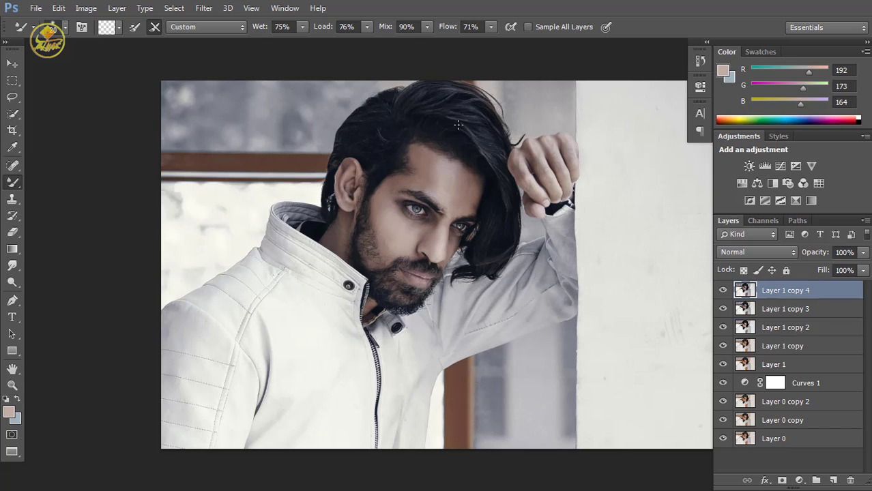
Open Color Efex Pro 4 on the duplicated photo layer and set the Infrared Film method to Color 5
key(ctrl+plus)
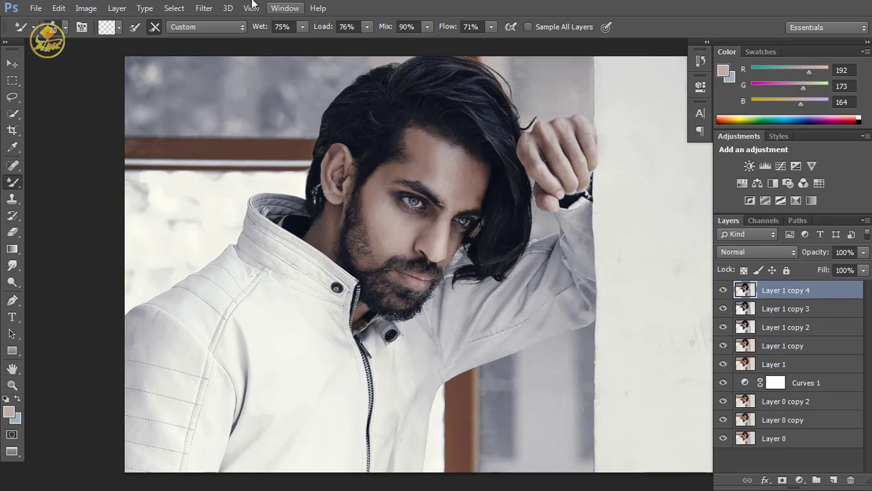
click(204, 8)
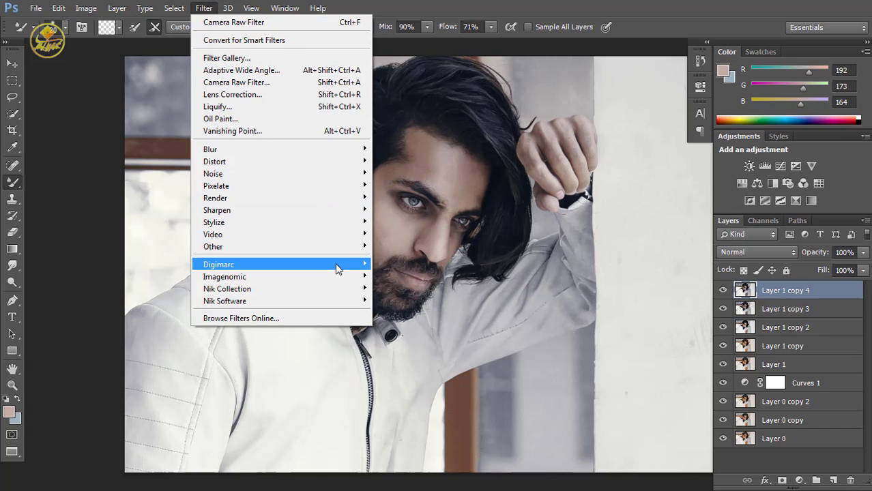
mouse_move(356, 286)
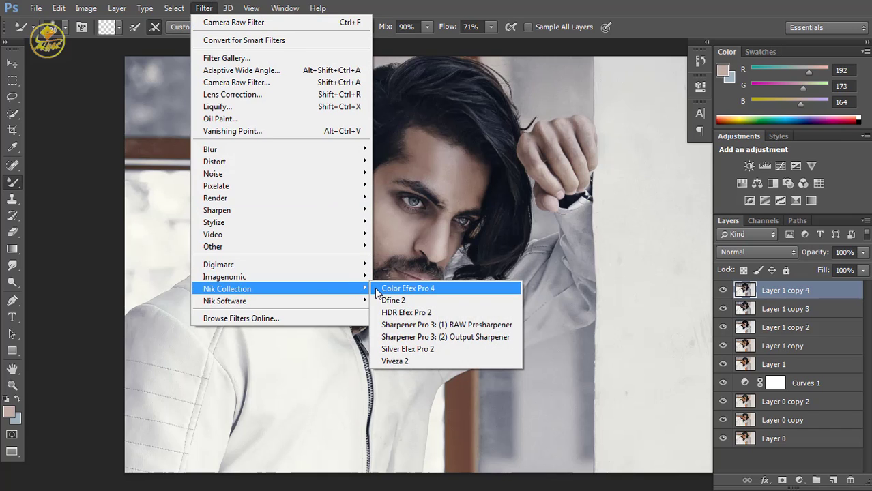
click(404, 288)
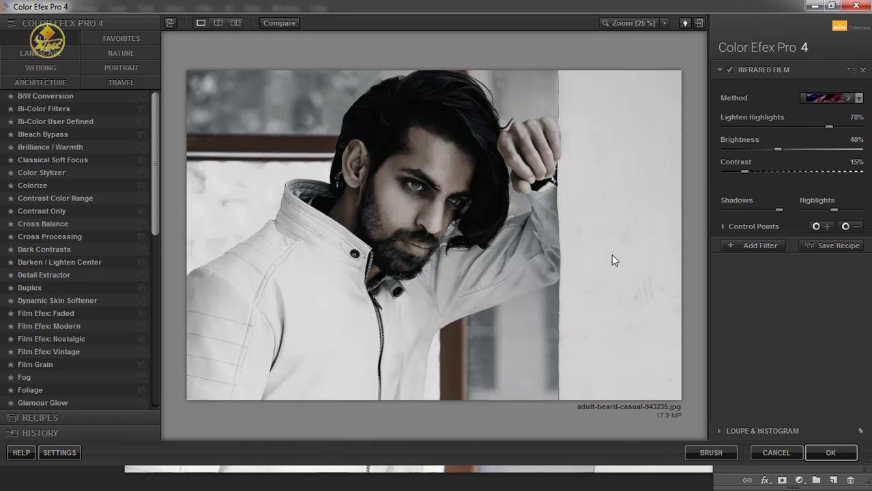
click(826, 98)
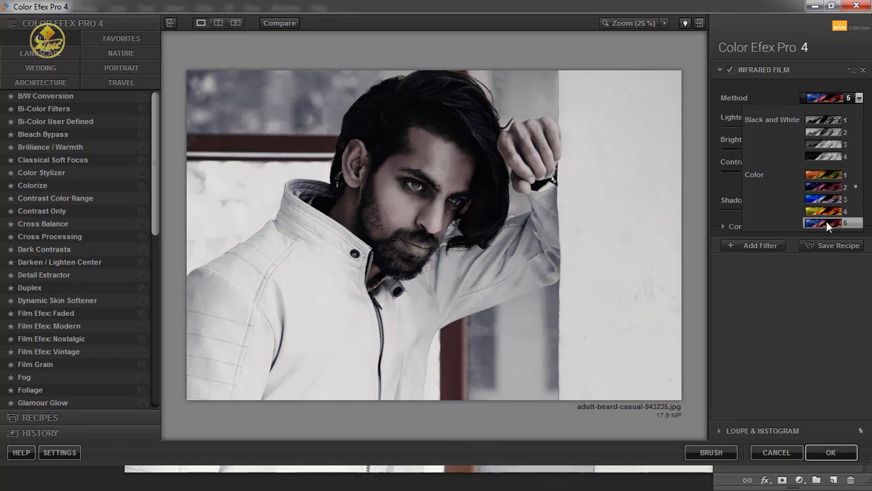
click(826, 223)
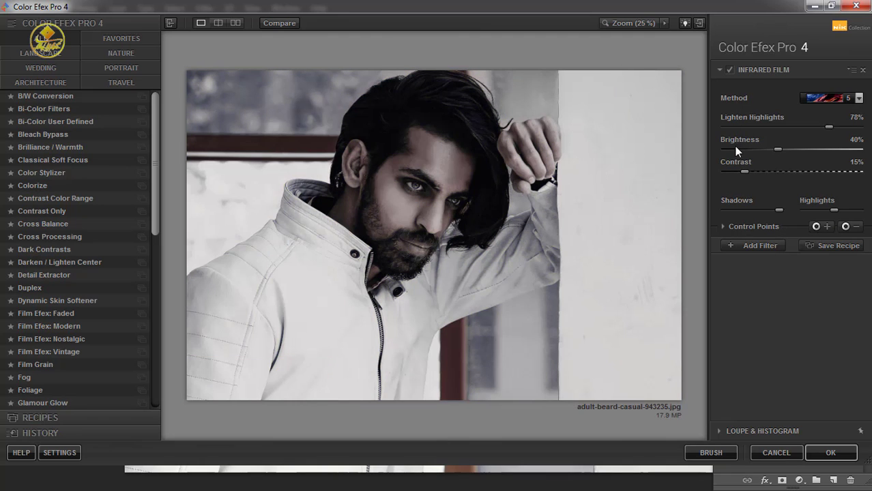
Set the Infrared Film brightness to 42% and lower its shadows and highlights amounts
drag(778, 148, 780, 149)
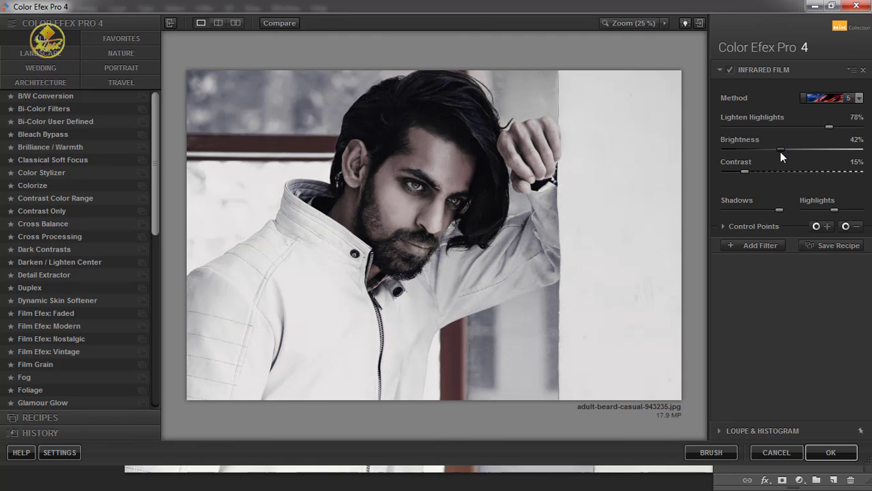
drag(778, 210, 767, 212)
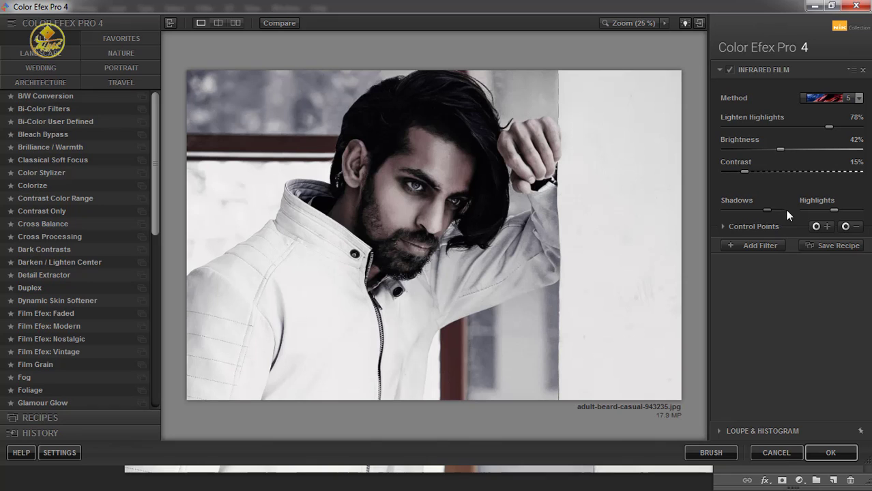
drag(846, 214, 824, 217)
mouse_move(823, 137)
mouse_down()
mouse_move(858, 131)
mouse_move(839, 145)
mouse_up()
Add a Film Grain filter, shift the grain slightly toward Hard, and set Film Contrast to 29%
click(760, 246)
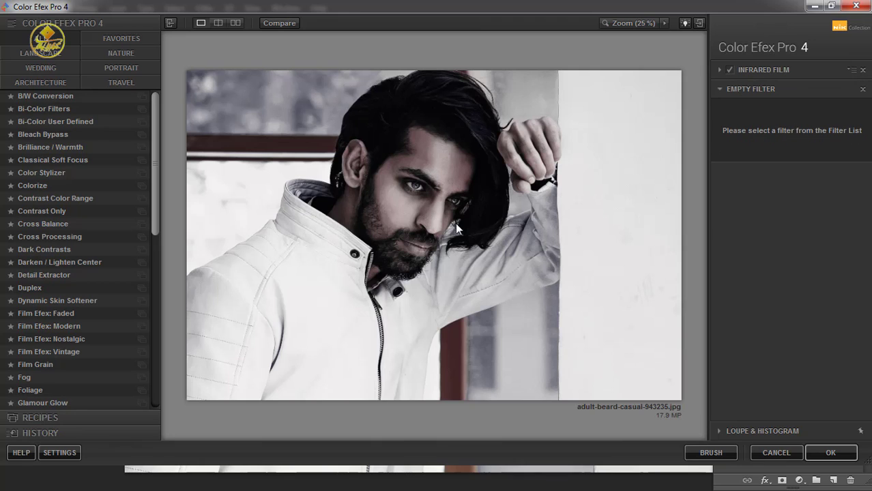
click(108, 364)
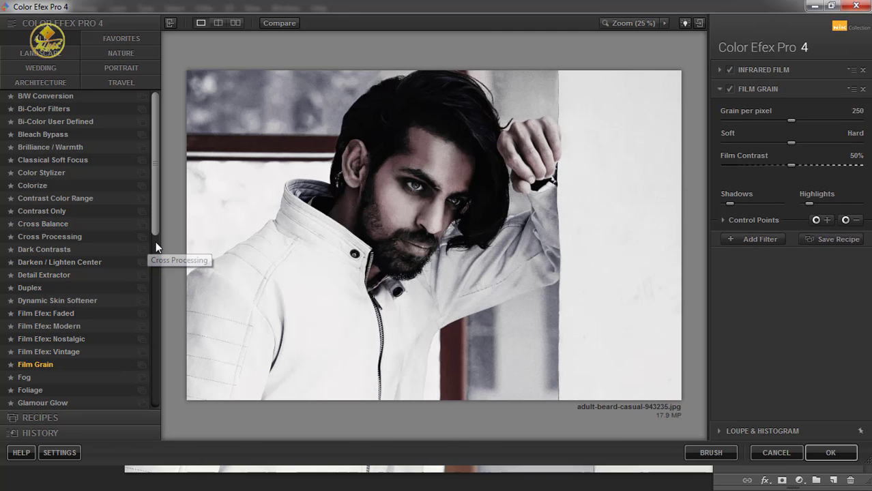
scroll(155, 240, down, 6)
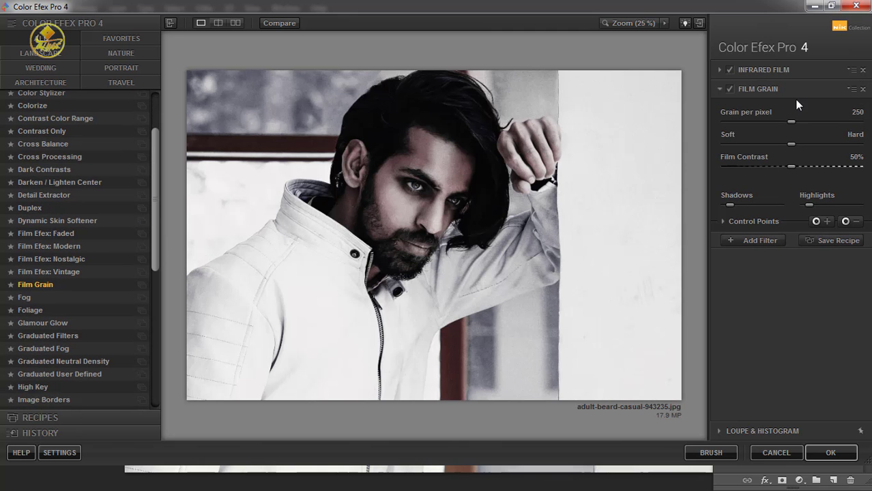
drag(790, 144, 829, 144)
click(398, 178)
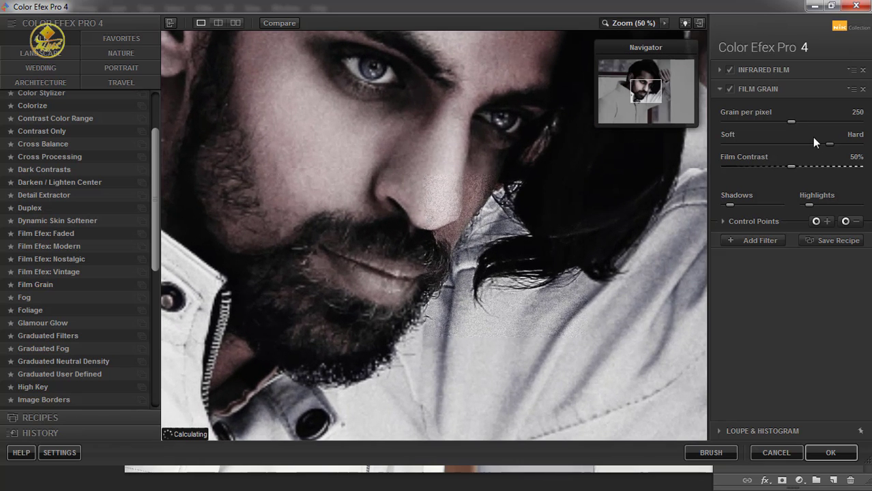
click(785, 144)
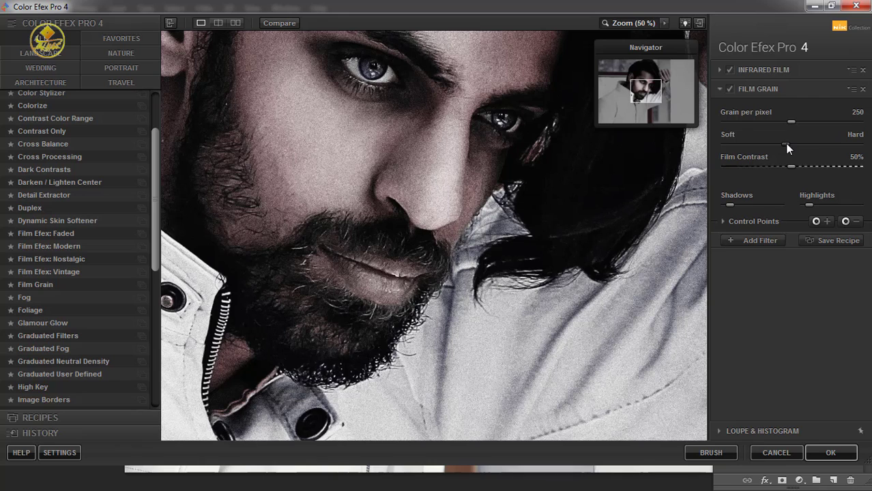
drag(786, 144, 762, 181)
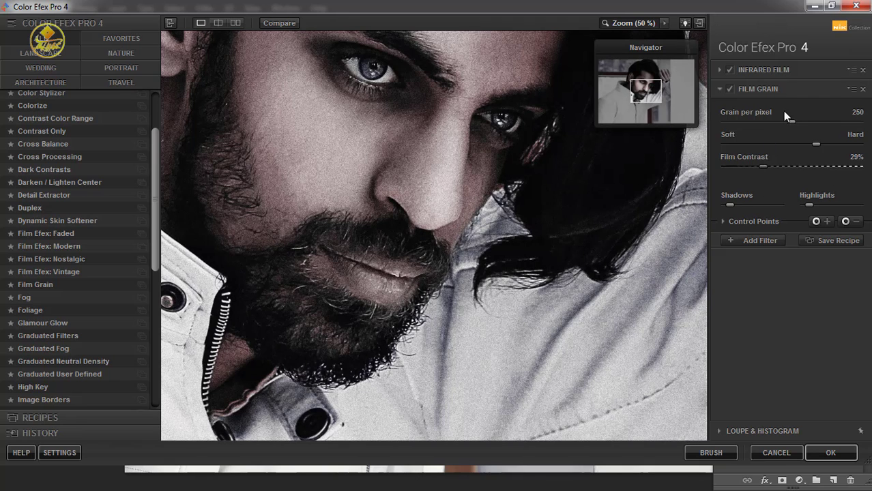
Set the Film Grain's grain per pixel to 500 and its Film Contrast to 19%
drag(791, 124, 849, 116)
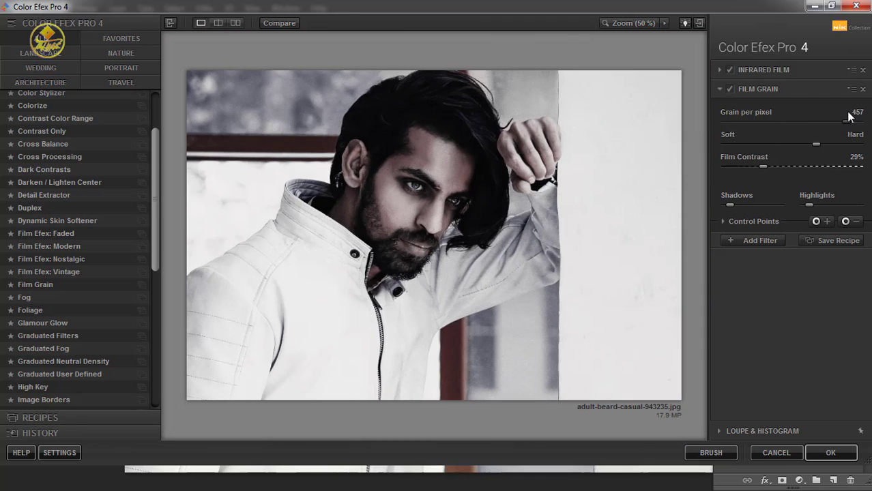
click(548, 152)
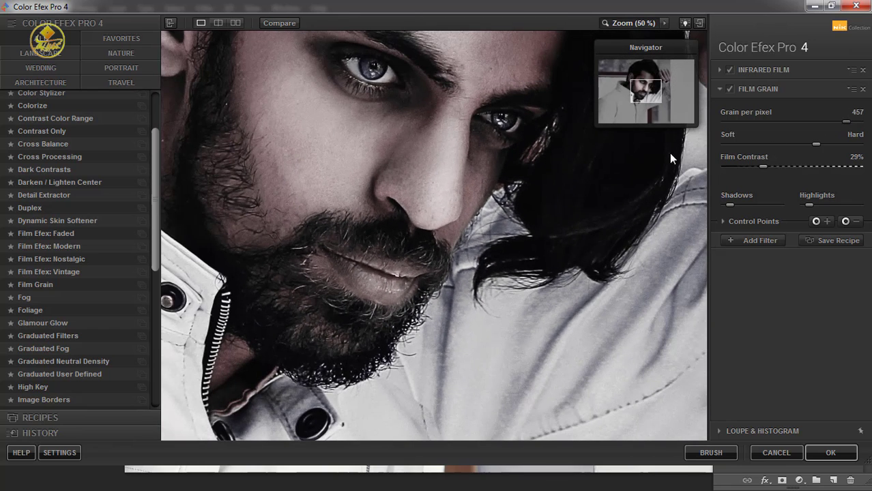
drag(791, 123, 861, 118)
key(ctrl+minus)
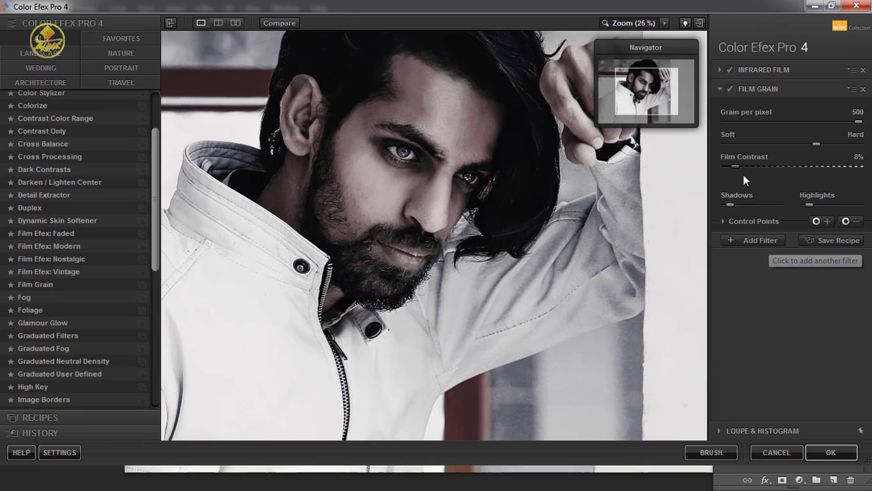
mouse_move(736, 166)
mouse_down()
mouse_move(762, 170)
mouse_move(752, 174)
mouse_up()
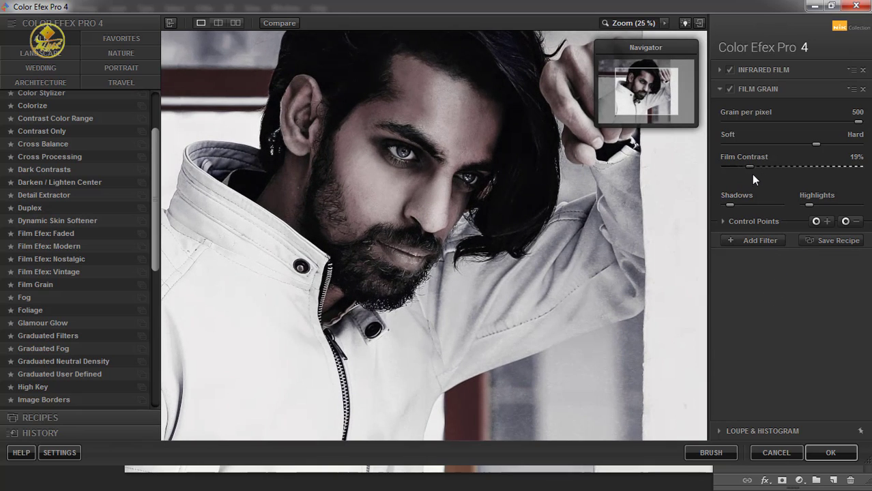
Raise the Film Grain shadows to about mid-range, set its highlights to 16%, and apply the filters to the photo
drag(734, 205, 762, 218)
mouse_move(822, 200)
mouse_move(835, 198)
mouse_down()
mouse_move(807, 209)
mouse_move(821, 208)
mouse_up()
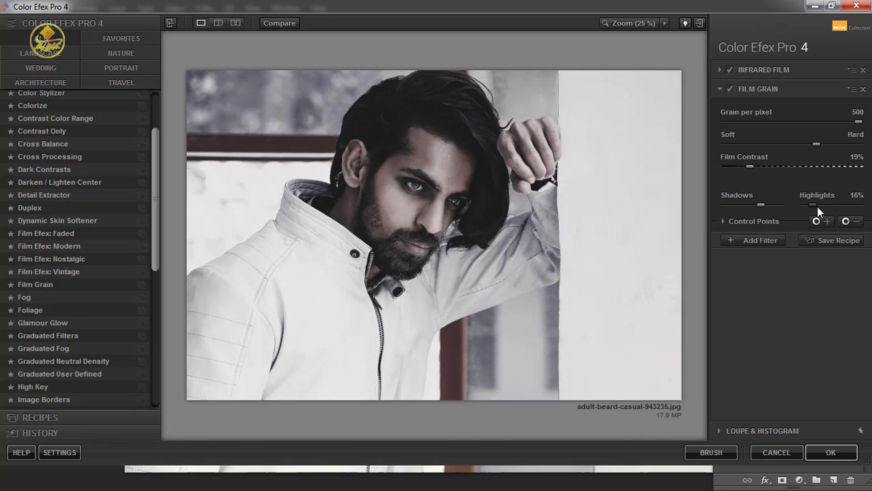
click(756, 239)
click(830, 452)
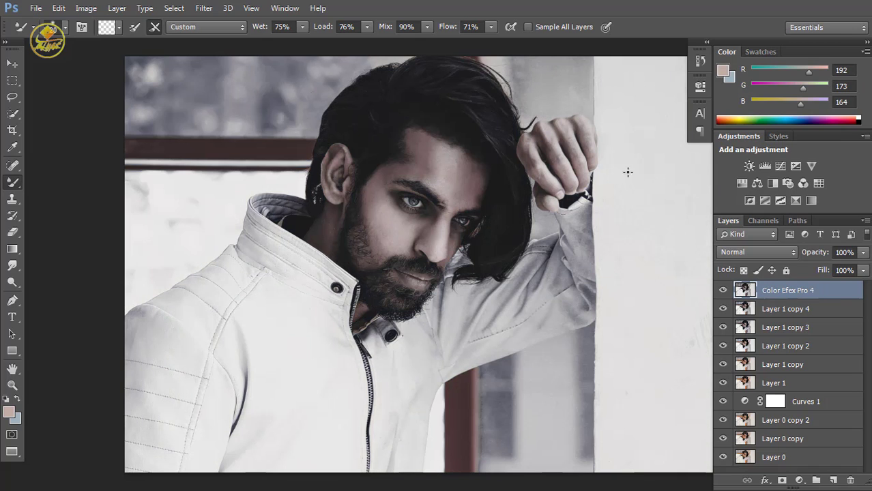
Add a Curves adjustment, lift the RGB curve's highlights, and move its black and white end points slightly inward
click(765, 165)
mouse_move(606, 210)
mouse_down()
mouse_move(605, 195)
mouse_move(605, 210)
mouse_up()
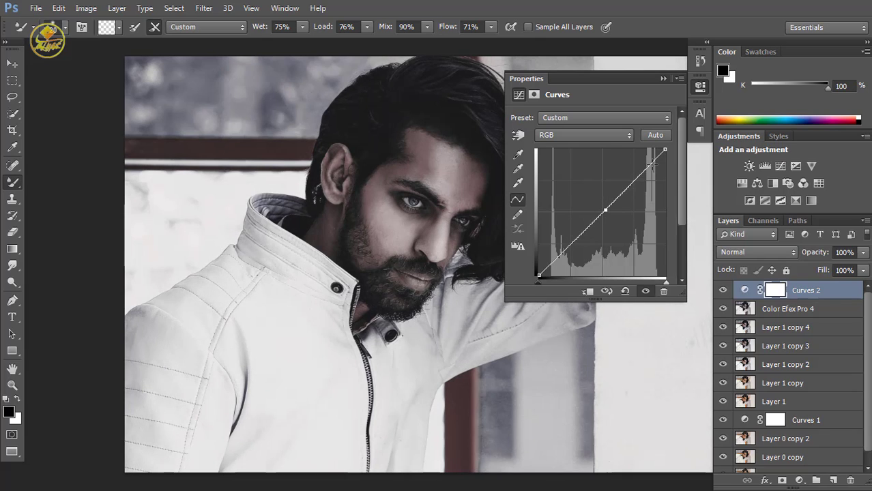
drag(652, 163, 646, 163)
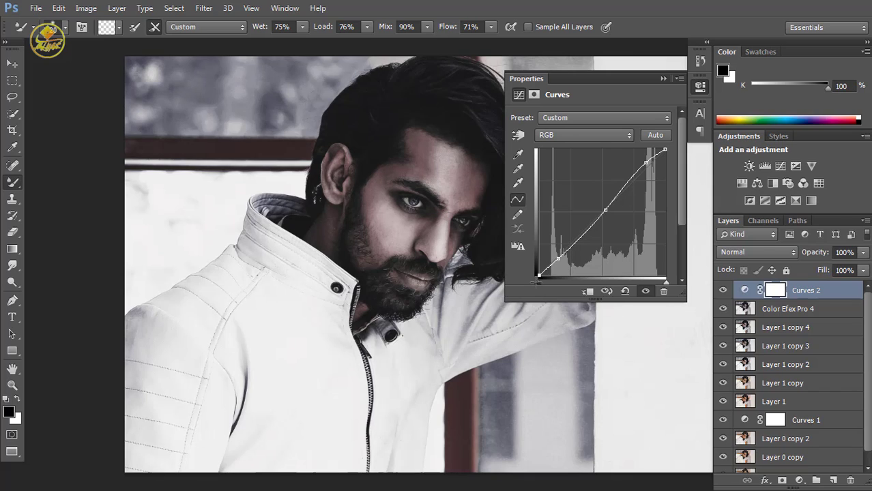
drag(536, 282, 540, 285)
mouse_move(664, 150)
mouse_down()
mouse_move(665, 167)
mouse_move(664, 147)
mouse_up()
Pull the midtones of the Curves adjustment's Blue channel down slightly to warm the photo
click(603, 136)
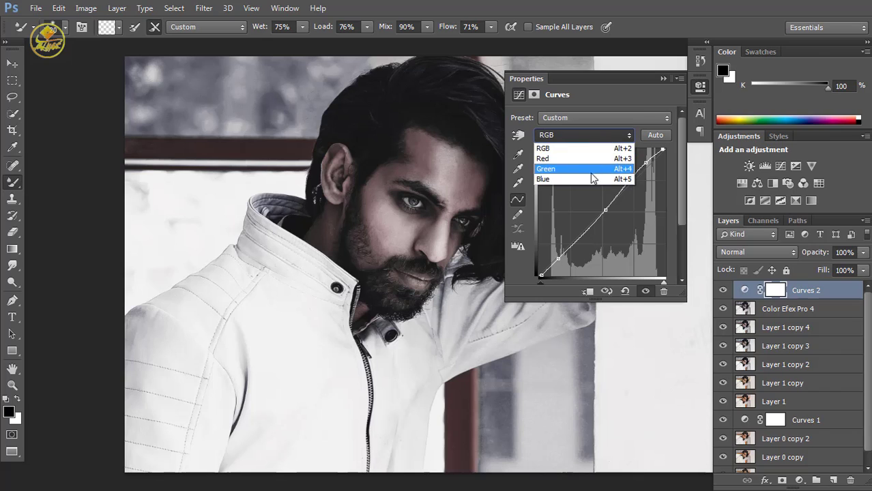
click(594, 171)
click(601, 210)
drag(601, 210, 607, 218)
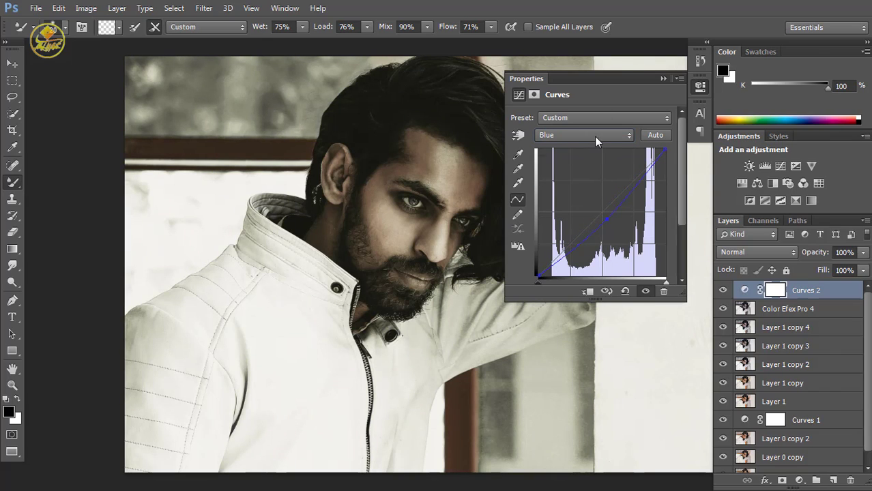
click(663, 77)
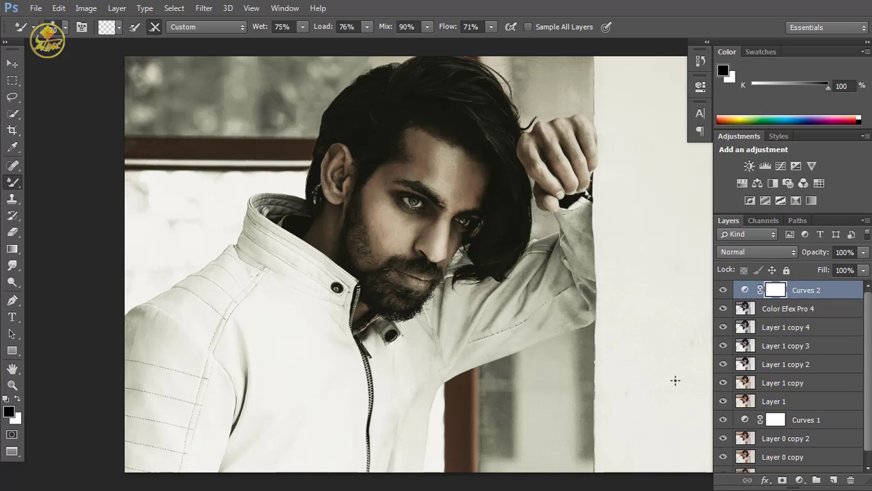
Add a Color Lookup adjustment using the Turquoise-Sepia abstract profile at 50% opacity
click(800, 480)
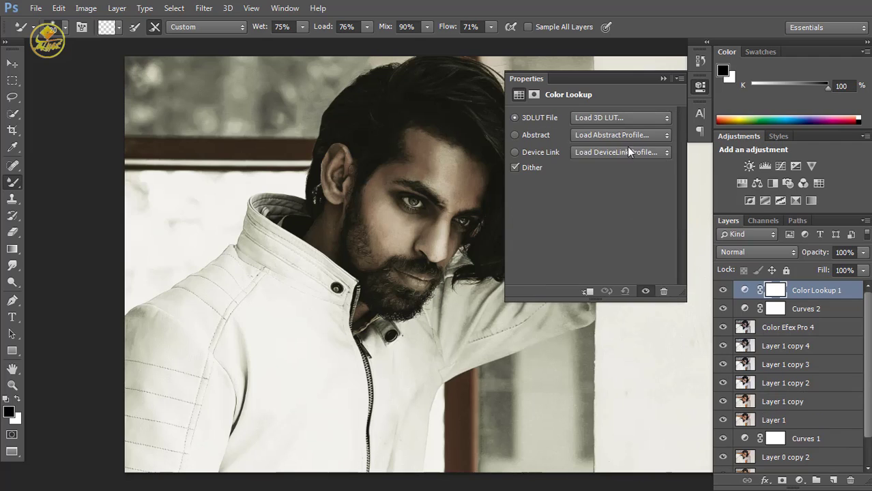
click(631, 137)
click(628, 269)
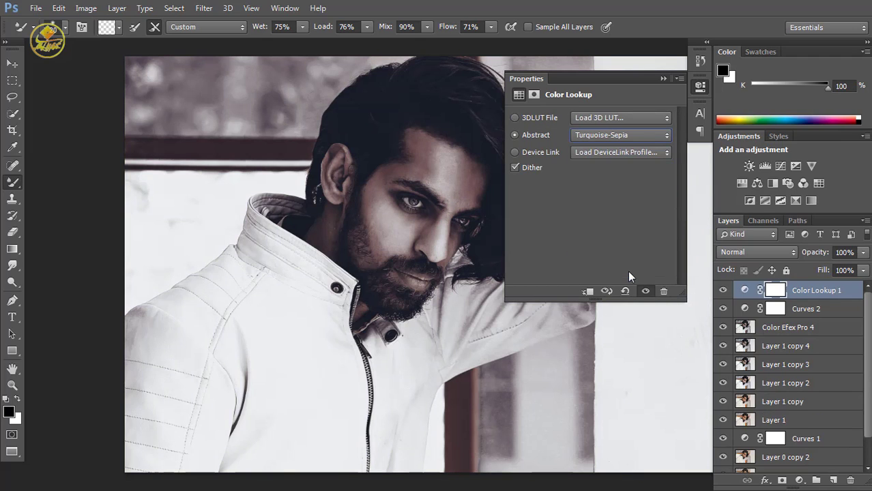
click(663, 79)
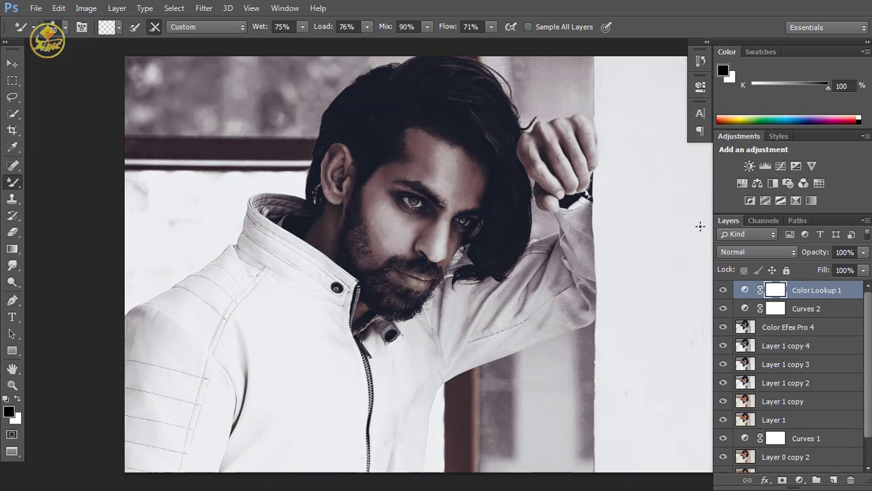
click(863, 253)
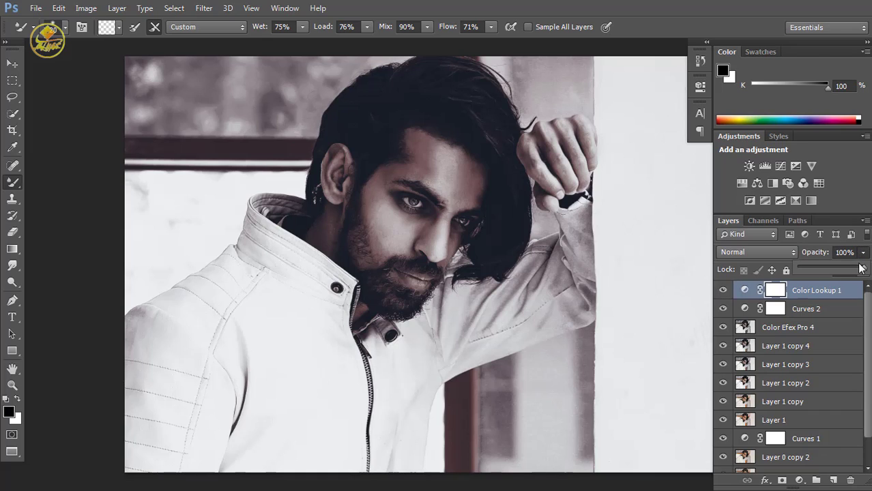
drag(864, 269, 830, 268)
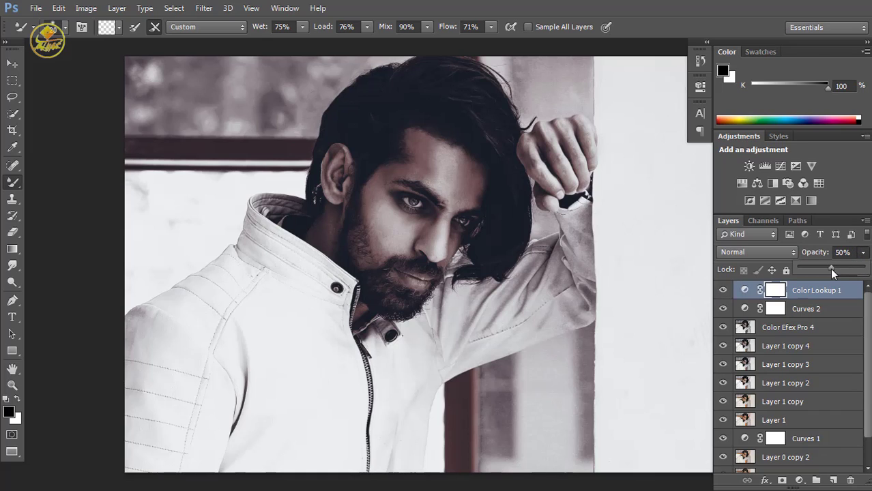
click(731, 302)
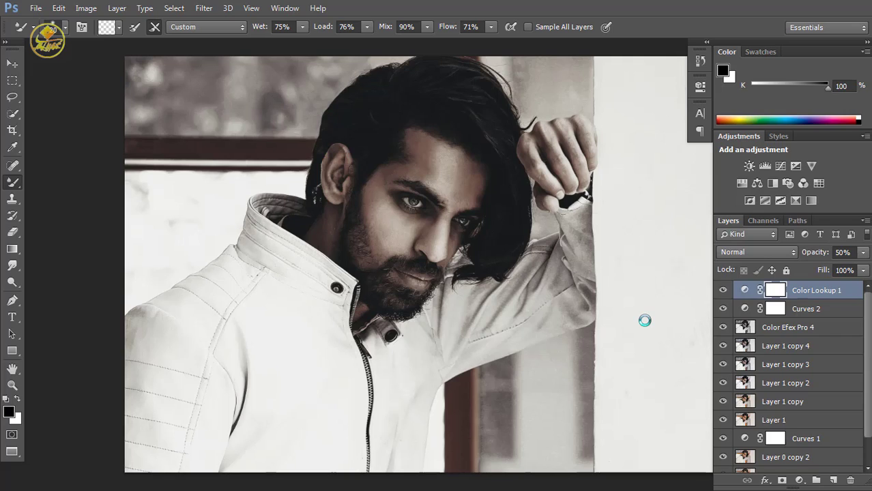
Stamp all visible layers into a new top layer and hide every layer between it and the original Layer 0
key(ctrl+alt+shift+e)
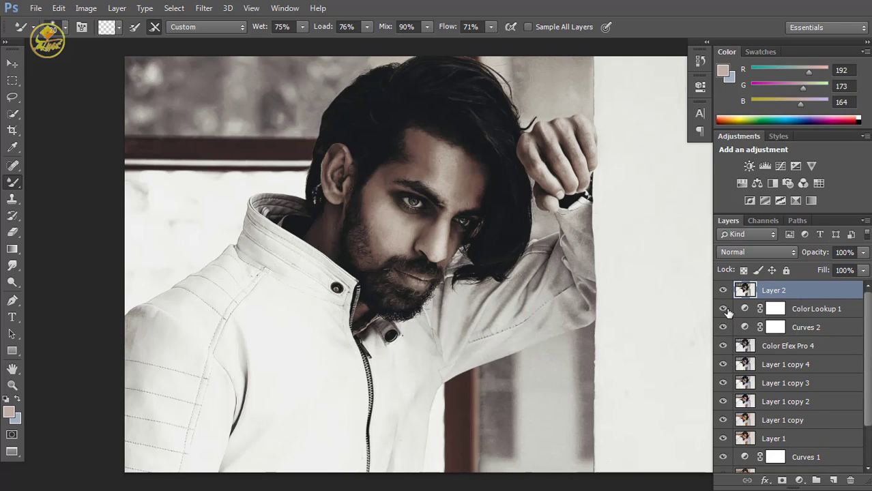
drag(728, 311, 725, 461)
scroll(724, 450, down, 3)
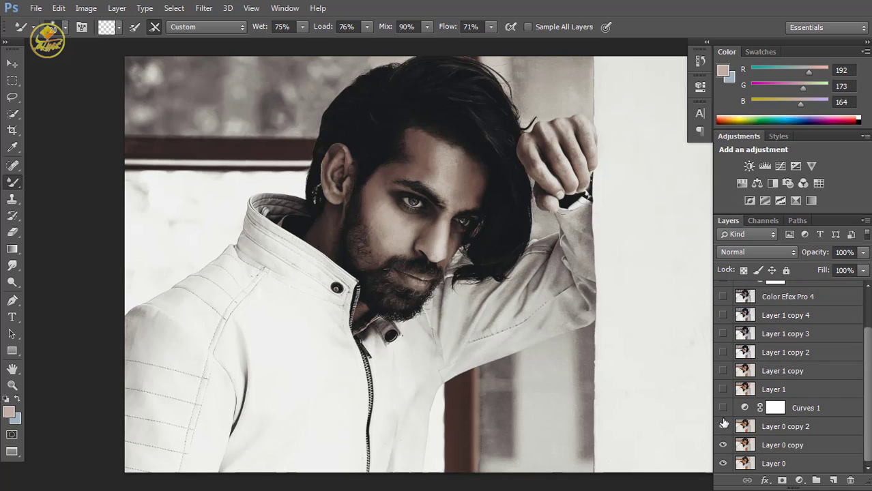
drag(723, 427, 725, 447)
drag(868, 393, 867, 275)
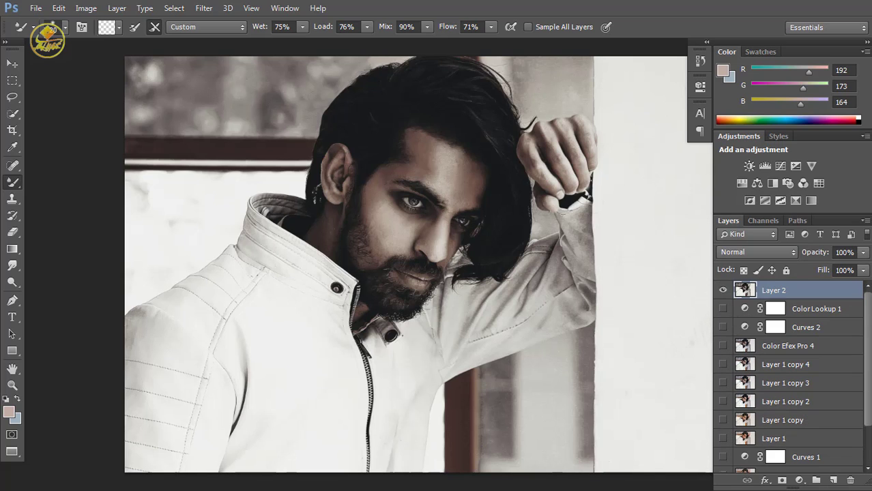
Toggle the stamped layer's visibility to compare the edit with the original photo, and view the result full screen
click(724, 292)
click(725, 291)
click(727, 291)
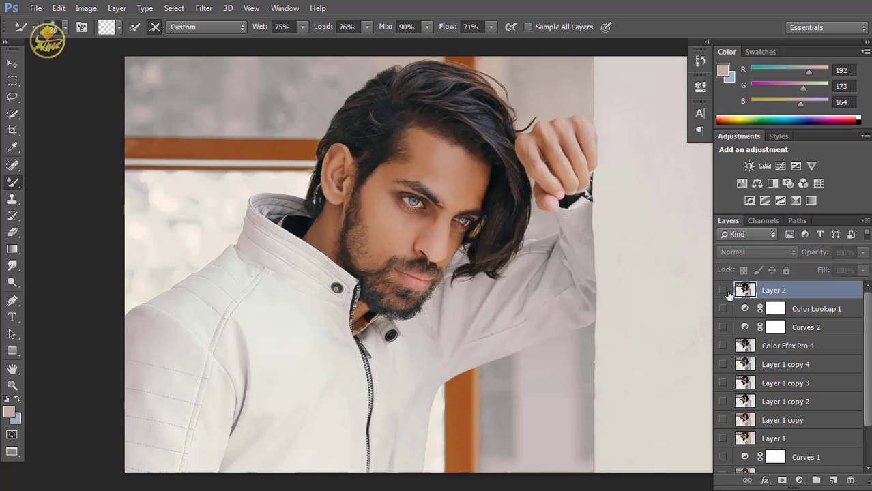
click(725, 292)
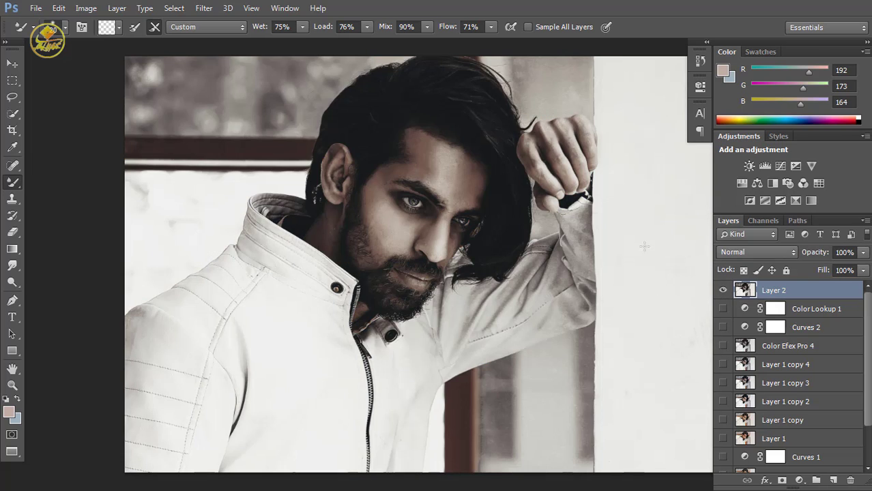
click(724, 291)
click(724, 290)
key(f)
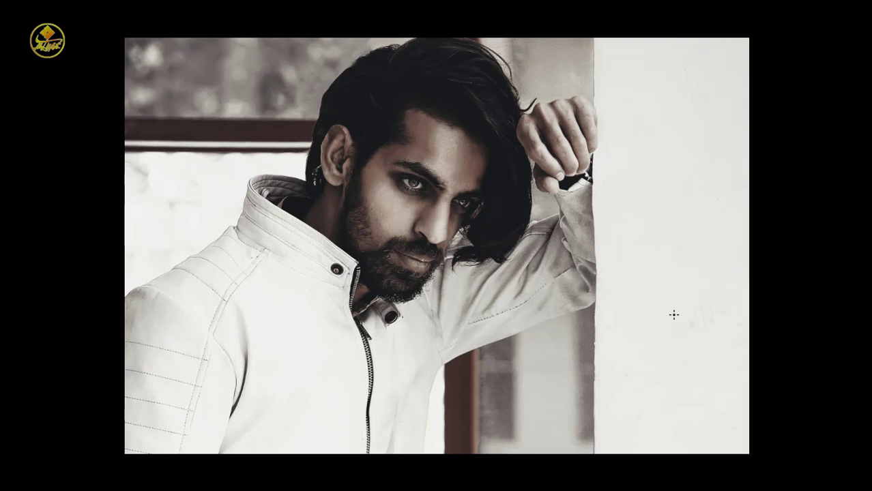